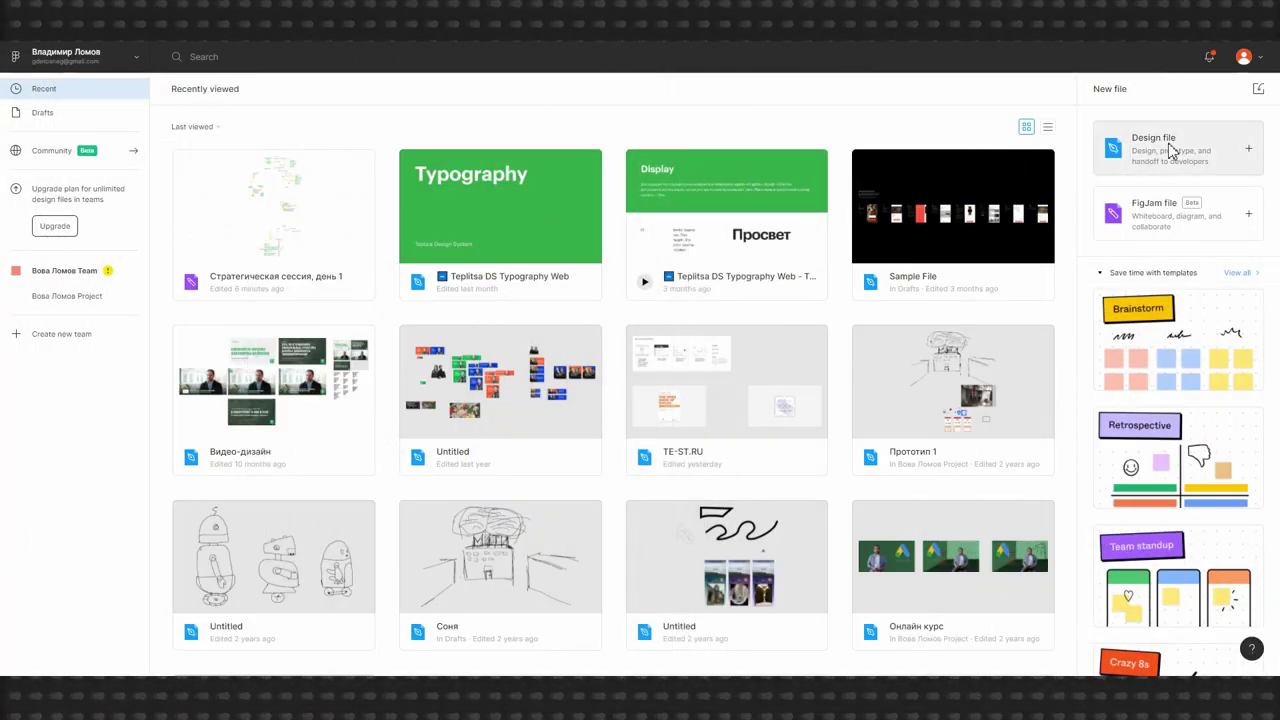
Create a new untitled Figma design file, dismiss the FigJam promo, and return to the file browser
{"action": "left_click", "coordinate": [1155, 147]}
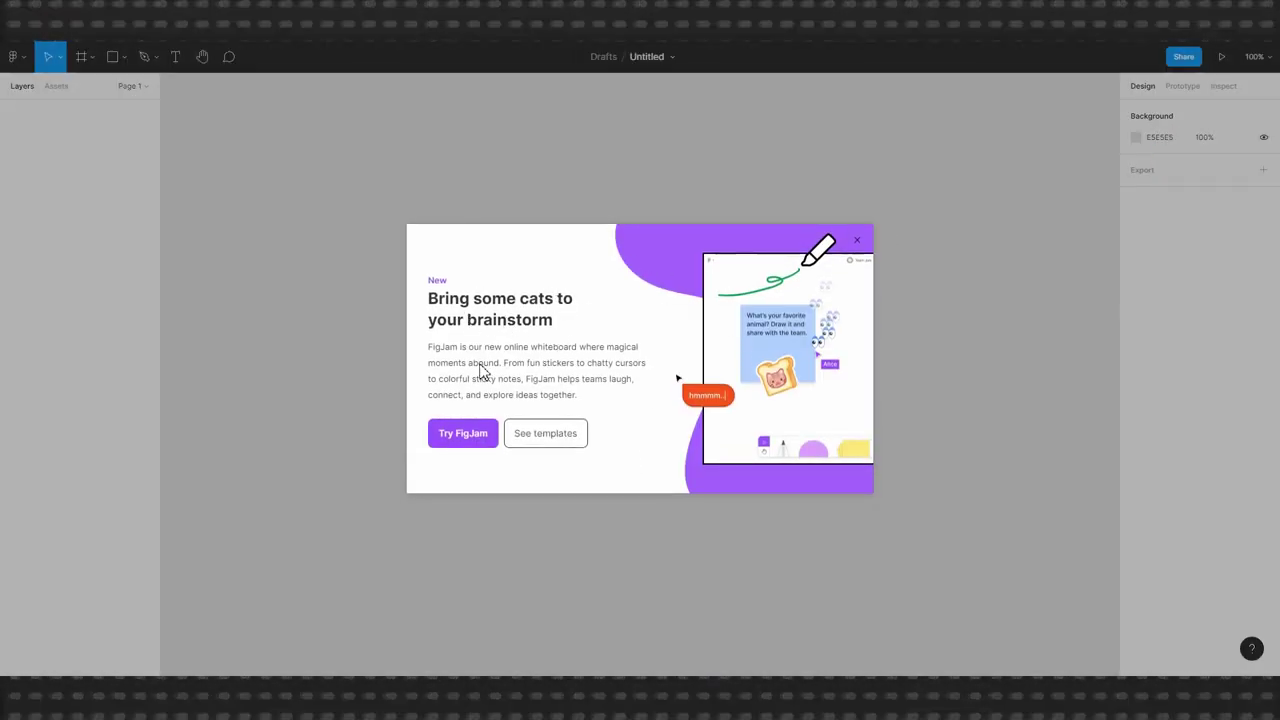
{"action": "left_click", "coordinate": [856, 239]}
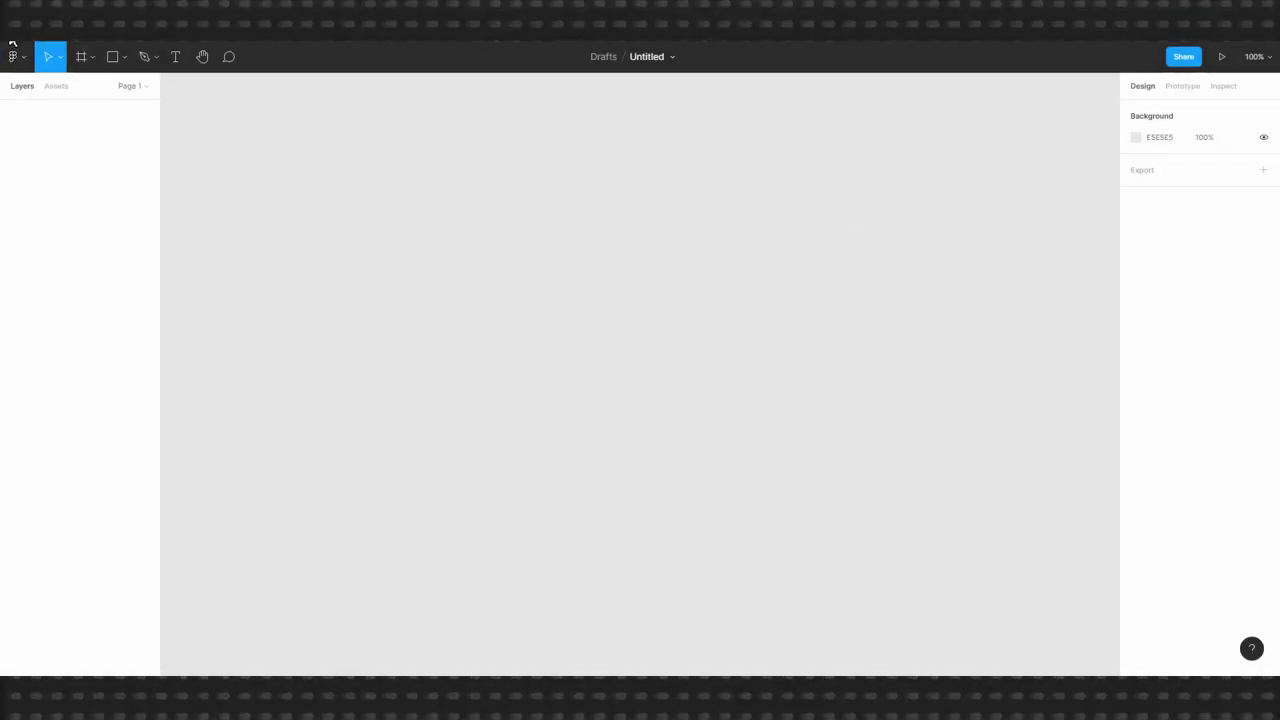
{"action": "left_click", "coordinate": [12, 52]}
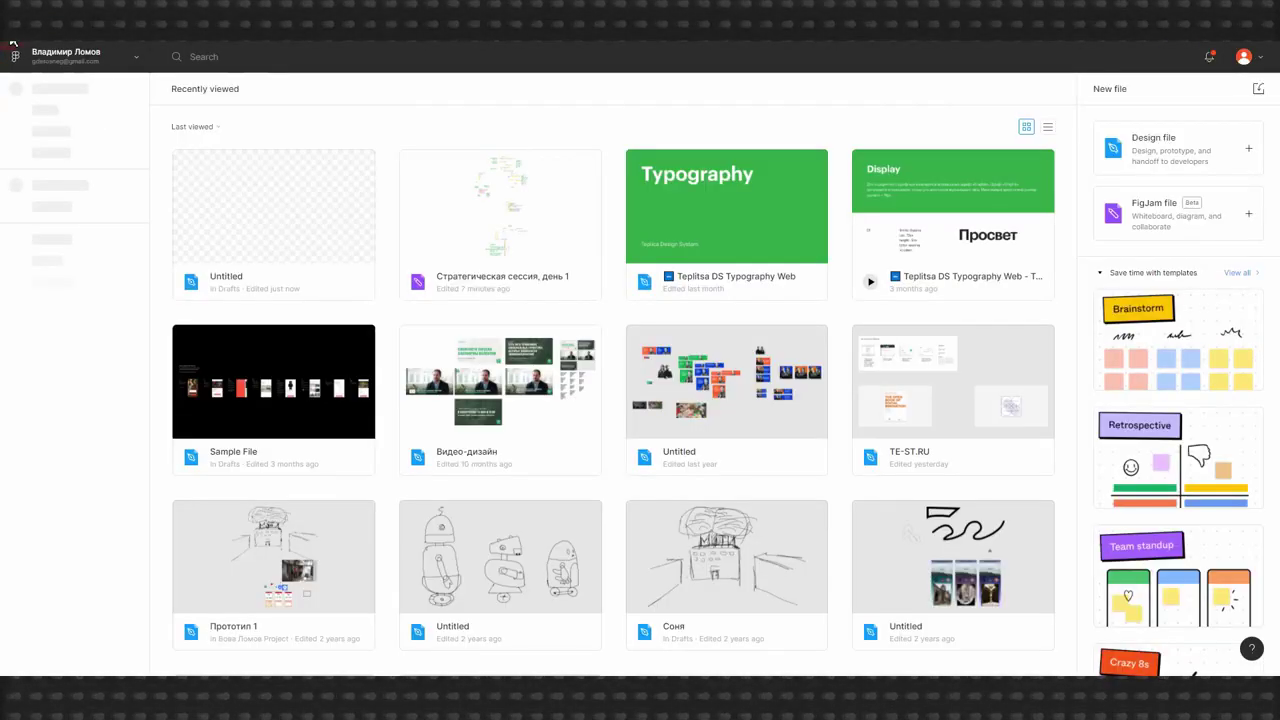
Create a new FigJam board and set up a tested timer reset to a 05:00 countdown
{"action": "left_click", "coordinate": [1186, 236]}
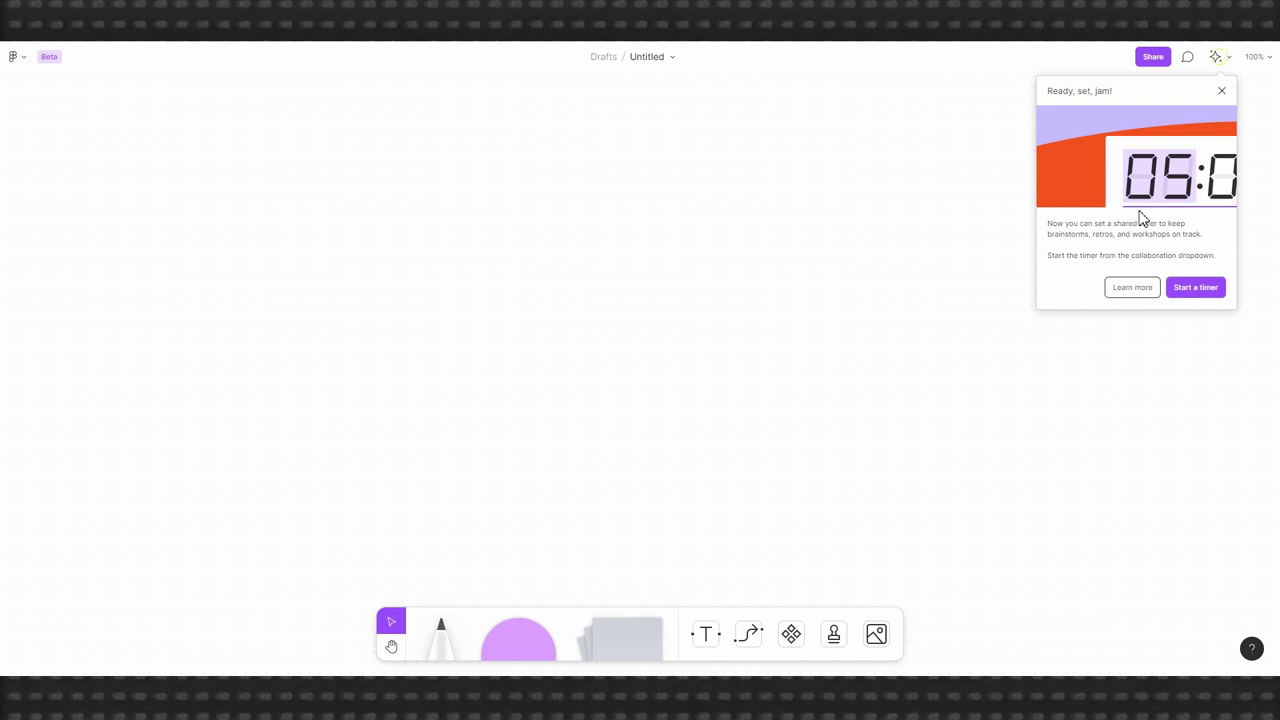
{"action": "left_click", "coordinate": [1191, 288]}
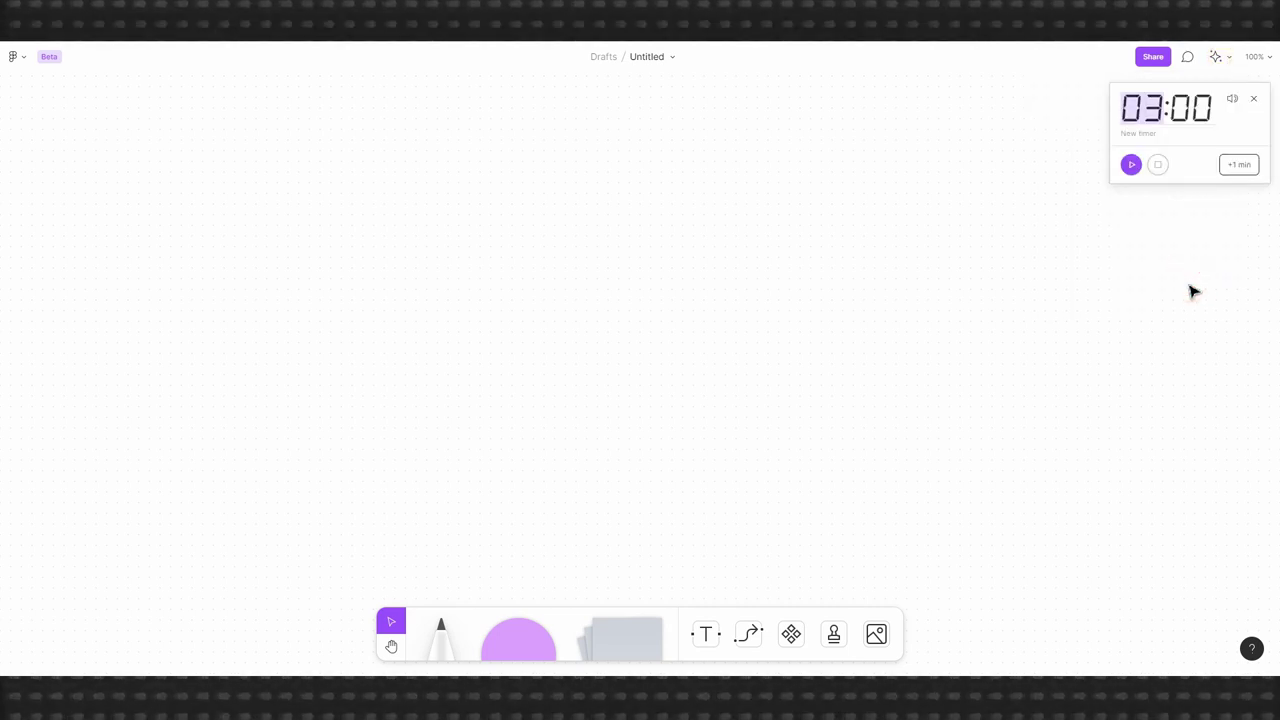
{"action": "left_click", "coordinate": [1228, 94]}
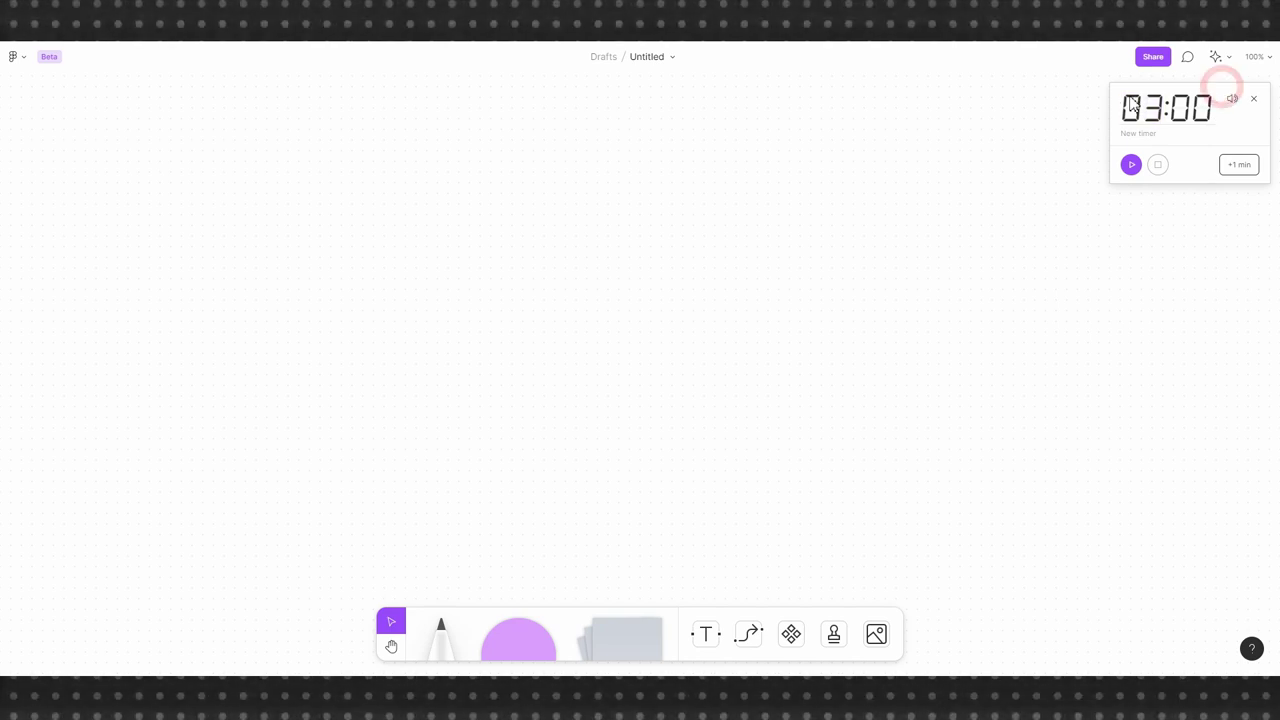
{"action": "left_click", "coordinate": [1133, 166]}
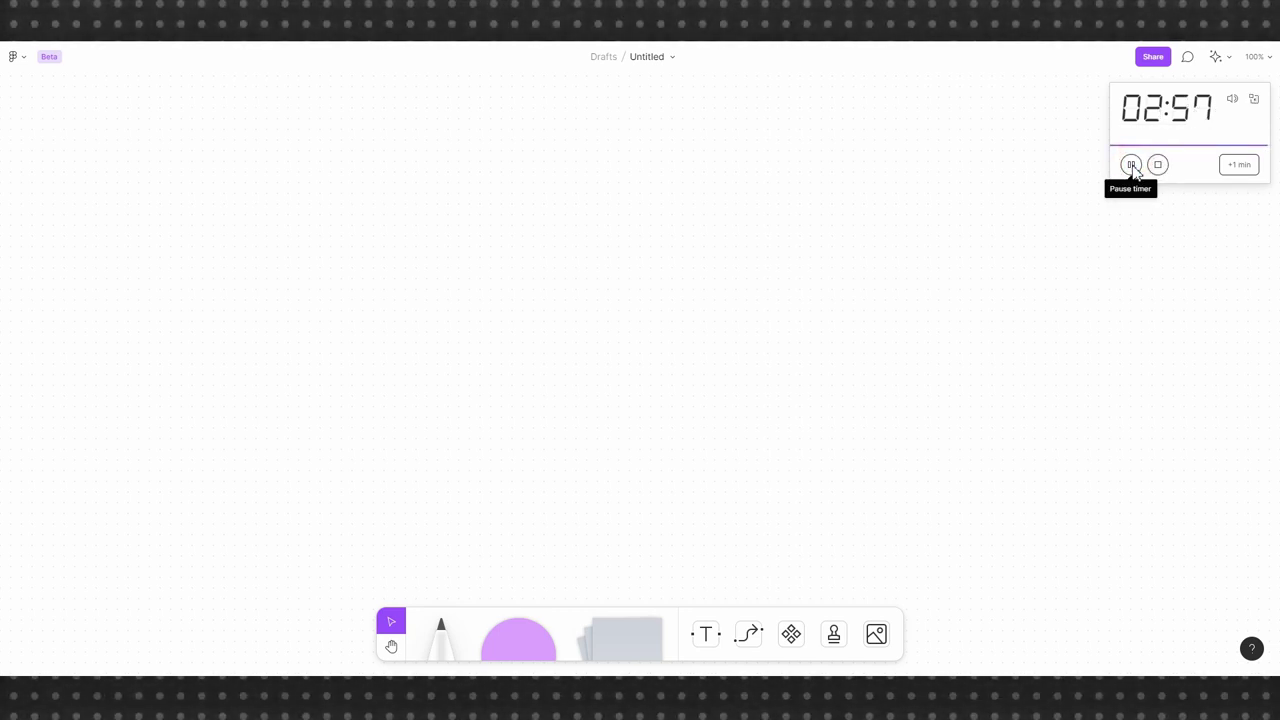
{"action": "left_click", "coordinate": [1131, 165]}
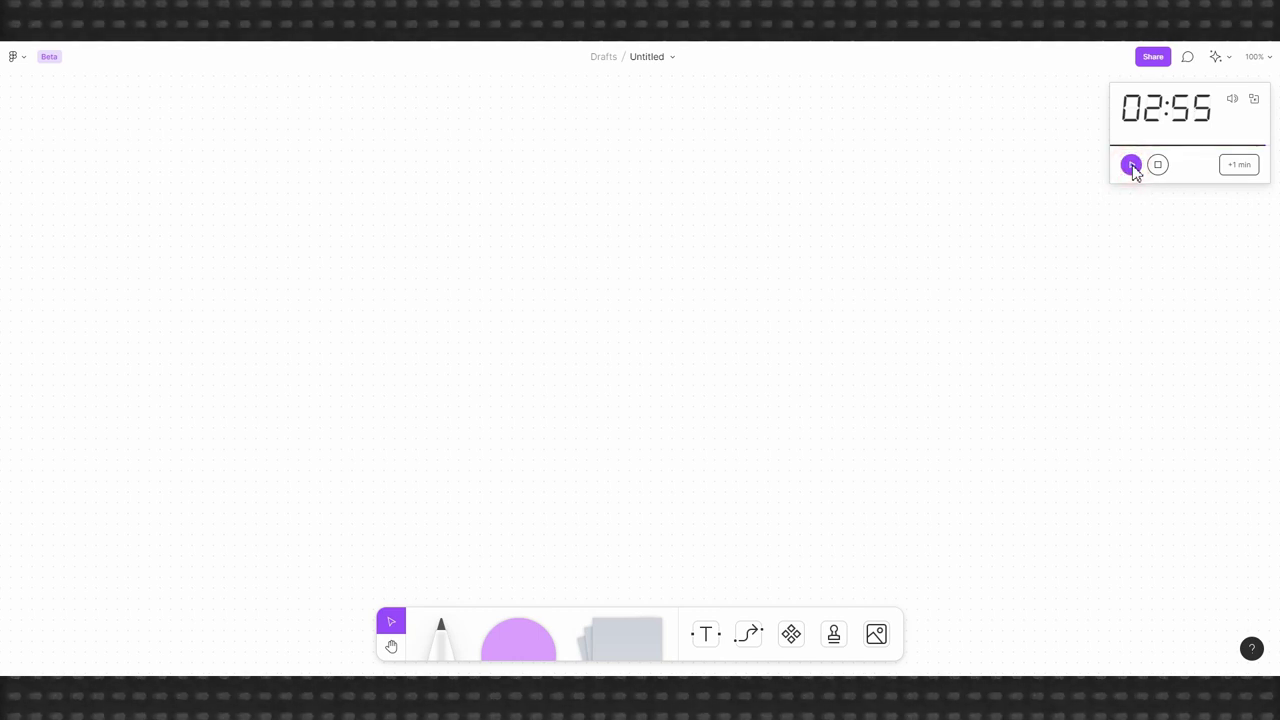
{"action": "left_click", "coordinate": [1157, 165]}
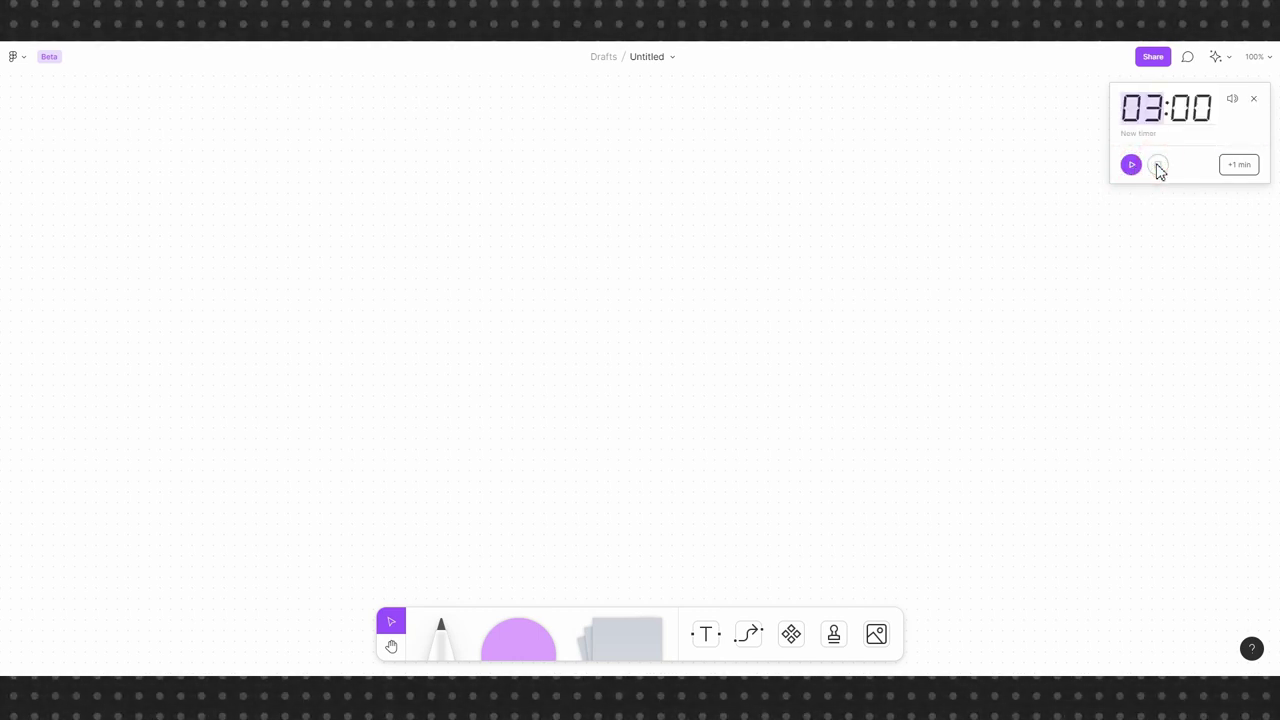
{"action": "left_click", "coordinate": [1233, 170]}
{"action": "left_click", "coordinate": [1233, 170]}
Rename the board to 'Мозговой штурм - спасение бегемота' and close the timer panel
{"action": "double_click", "coordinate": [641, 64]}
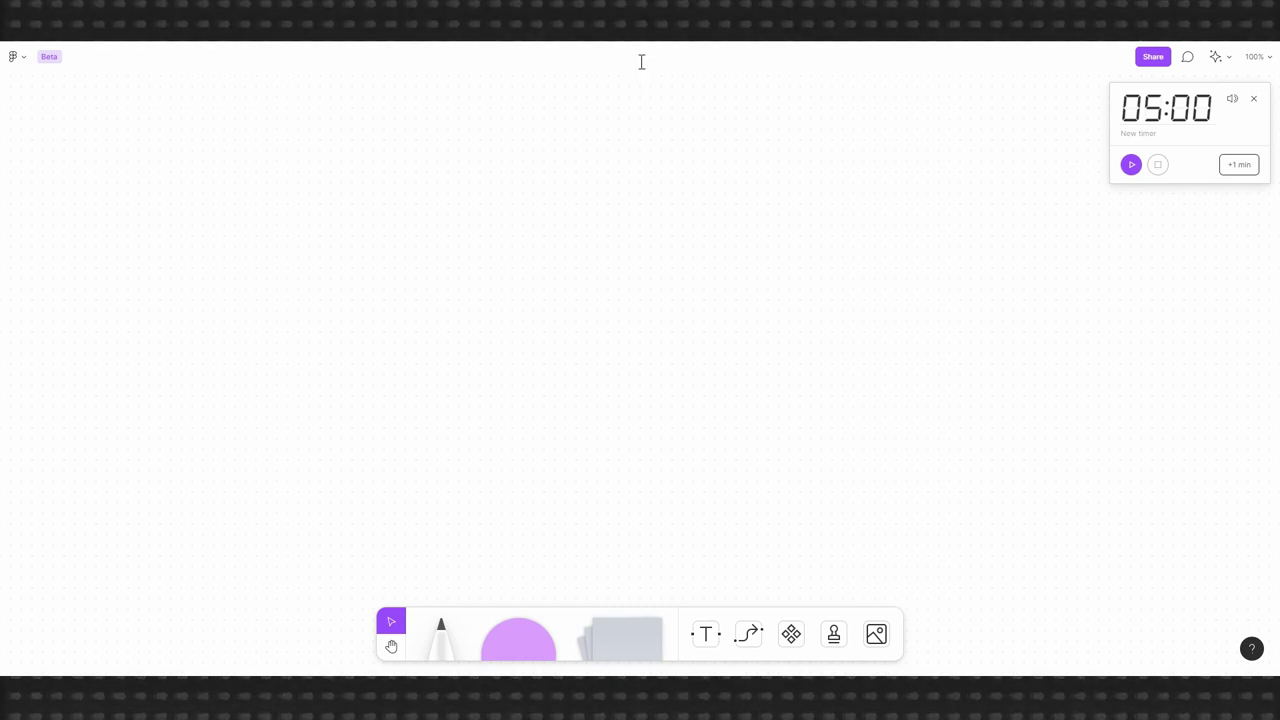
{"action": "type", "text": "Мозговой"}
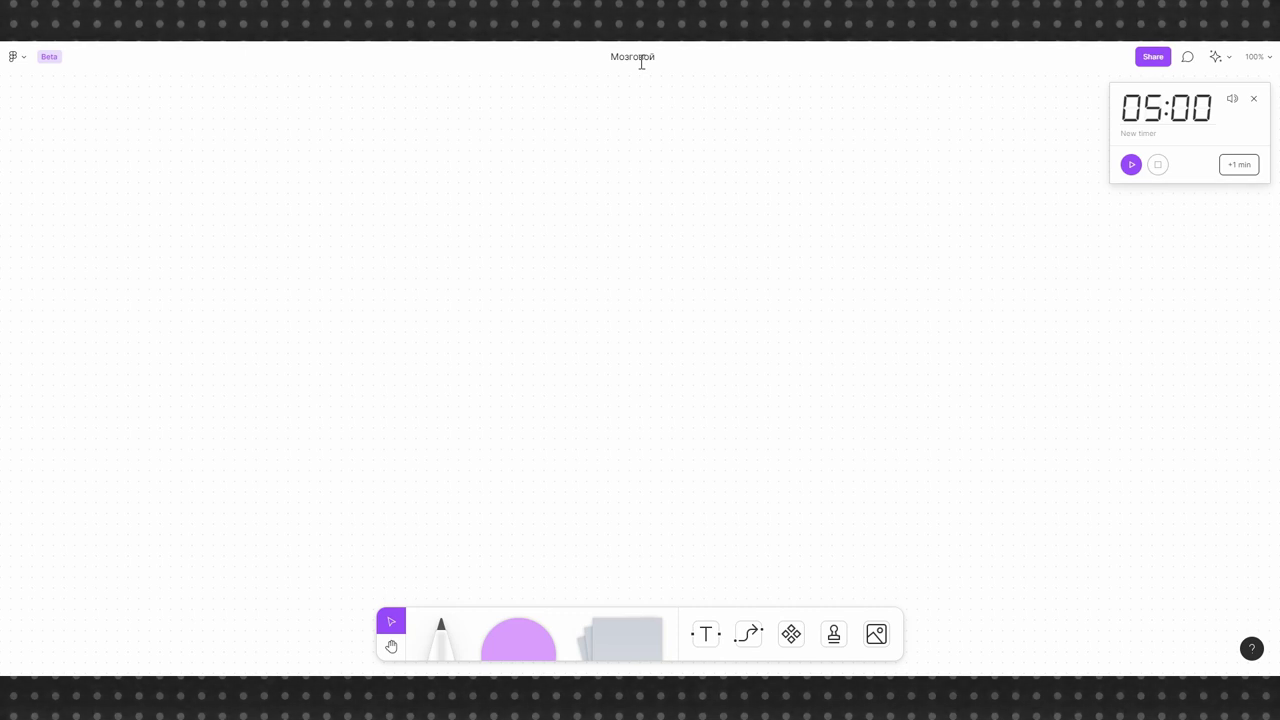
{"action": "type", "text": "штур"}
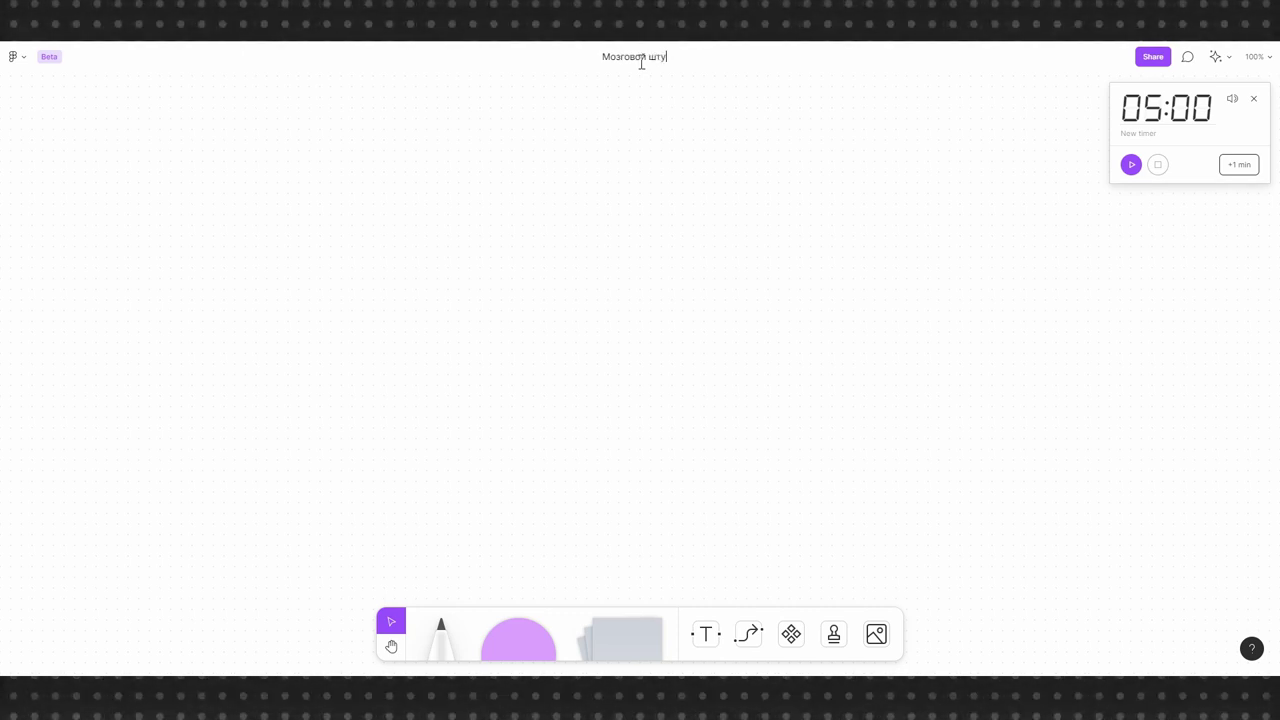
{"action": "type", "text": "м"}
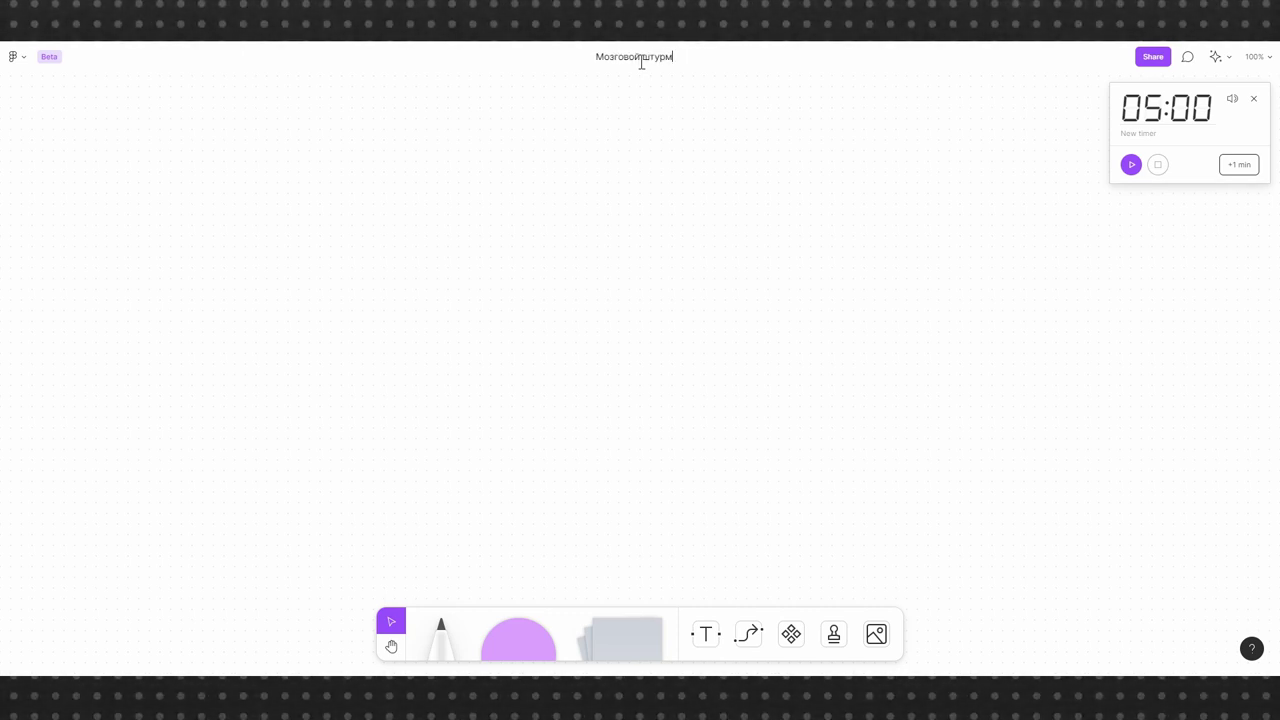
{"action": "type", "text": " - спасение бегемота"}
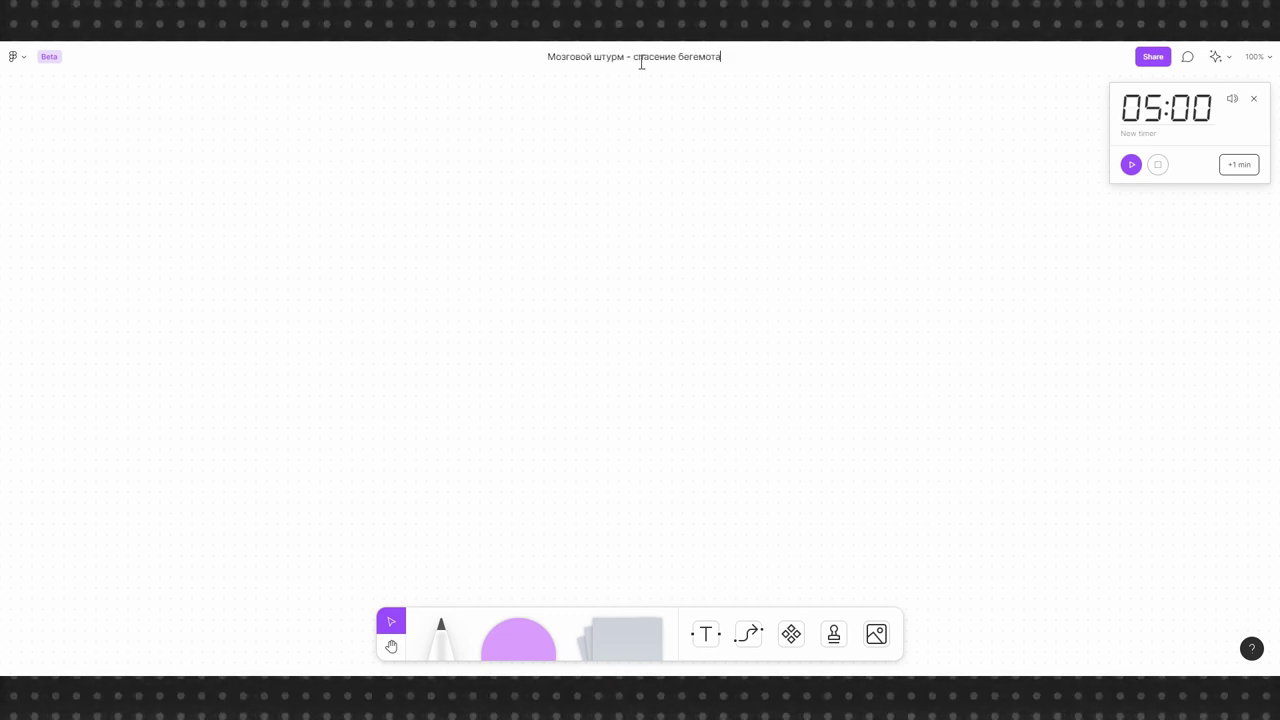
{"action": "left_click", "coordinate": [979, 173]}
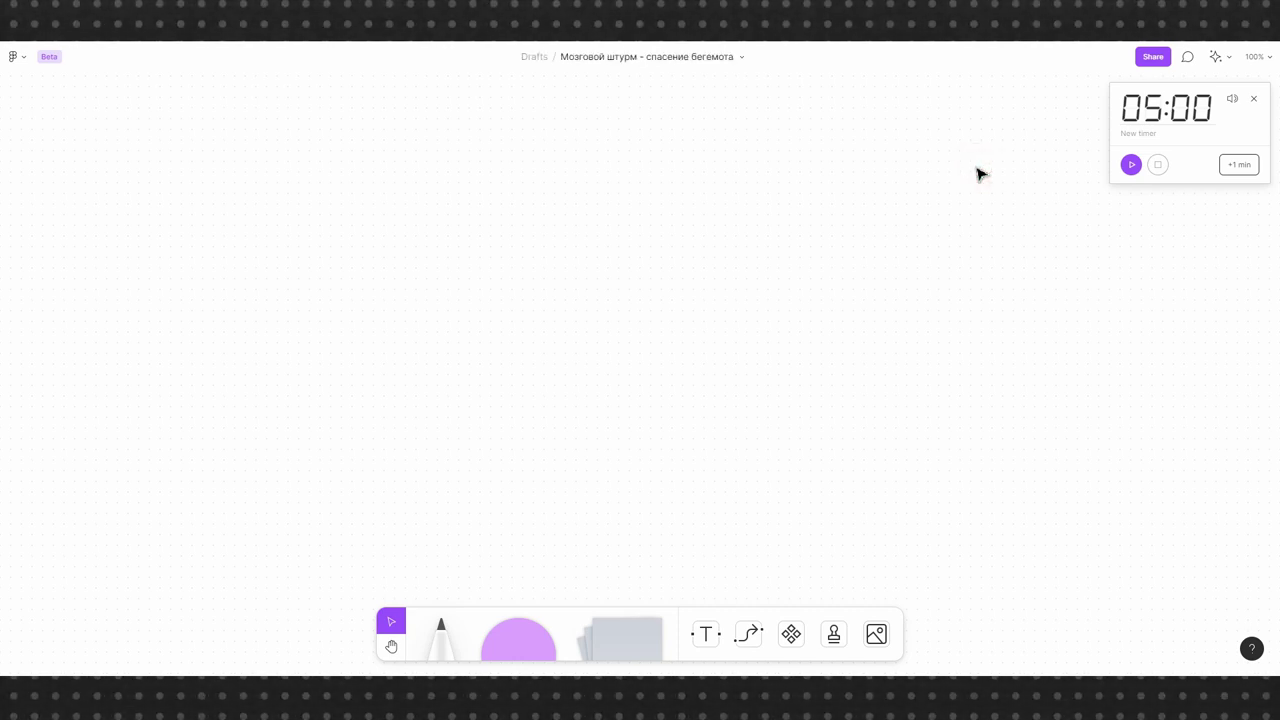
{"action": "left_click", "coordinate": [1253, 99]}
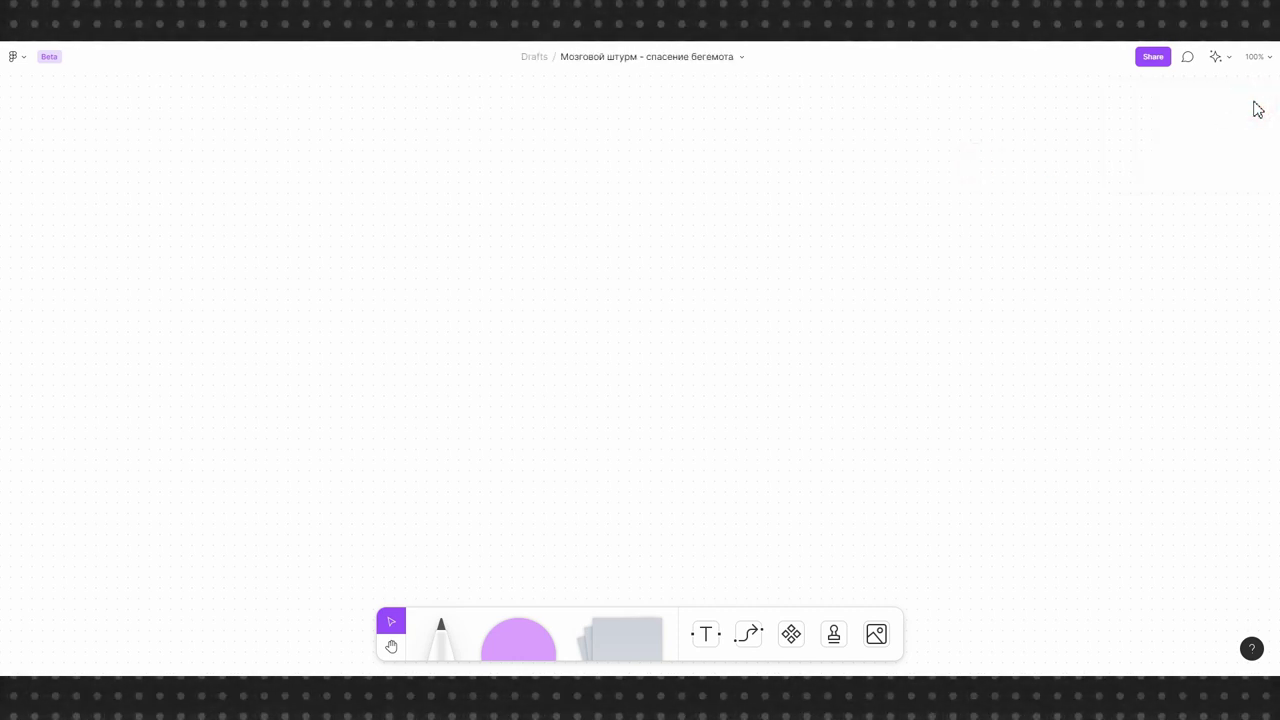
{"action": "key", "text": "m"}
{"action": "left_click", "coordinate": [503, 591]}
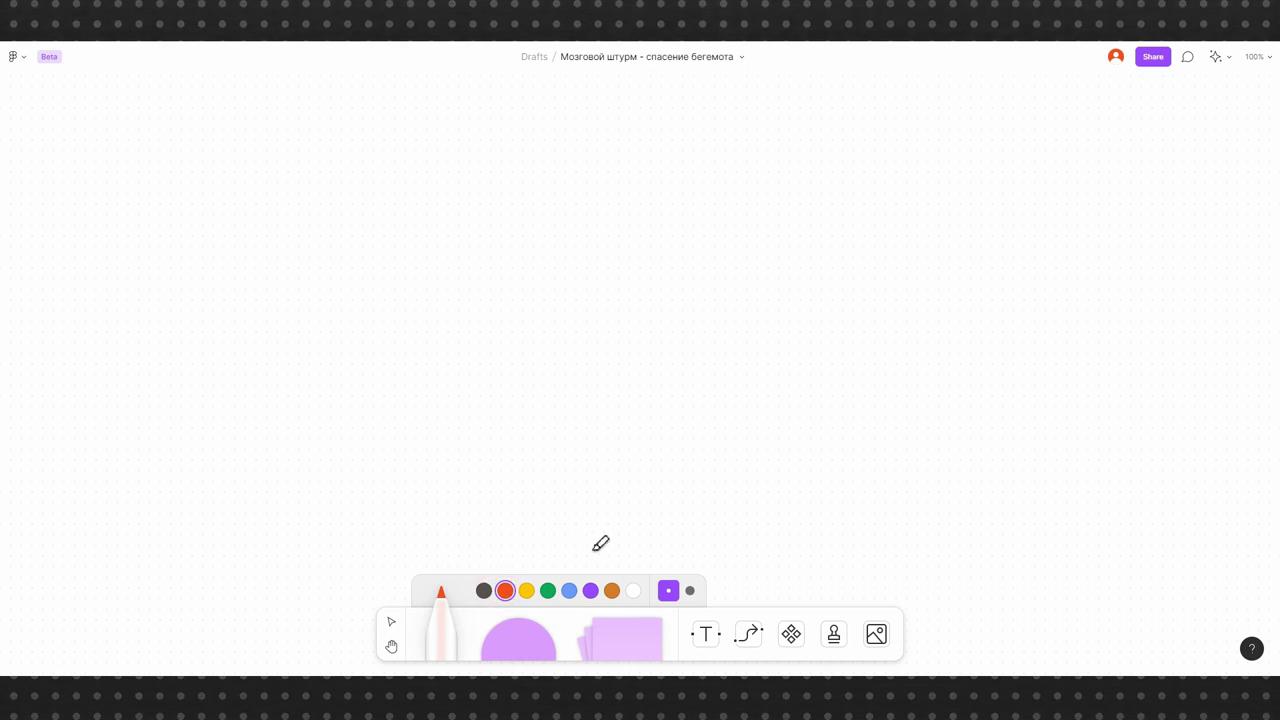
{"action": "mouse_move", "coordinate": [738, 348]}
{"action": "left_mouse_down"}
{"action": "mouse_move", "coordinate": [843, 371]}
{"action": "mouse_move", "coordinate": [849, 404]}
{"action": "left_mouse_up"}
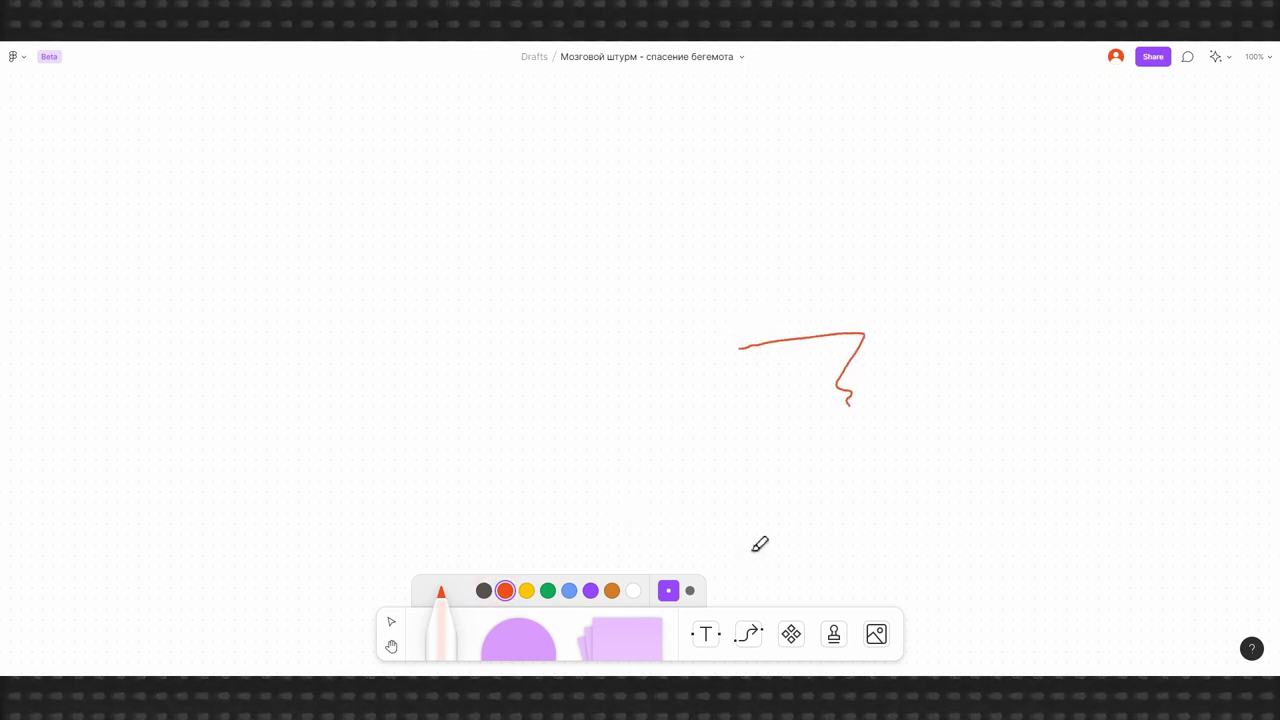
{"action": "left_click", "coordinate": [689, 591]}
{"action": "left_click_drag", "start_coordinate": [932, 376], "coordinate": [997, 552]}
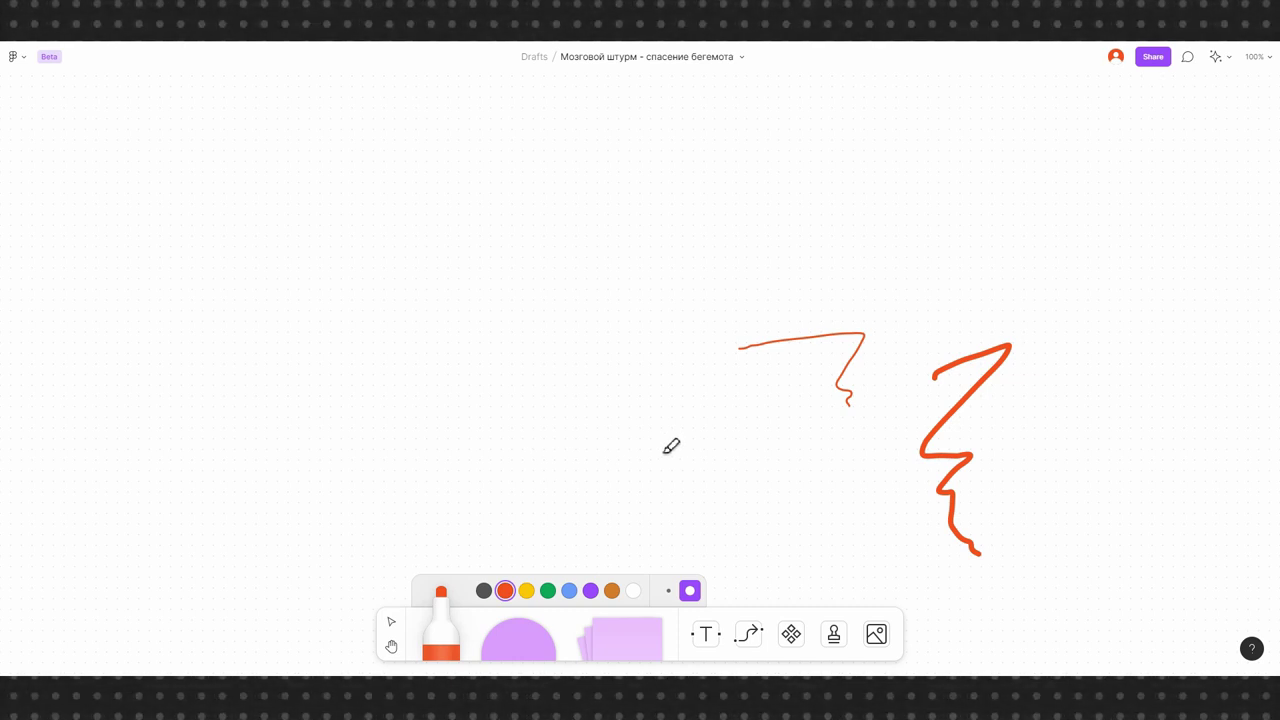
{"action": "left_click_drag", "start_coordinate": [634, 408], "coordinate": [660, 477]}
{"action": "key", "text": "v"}
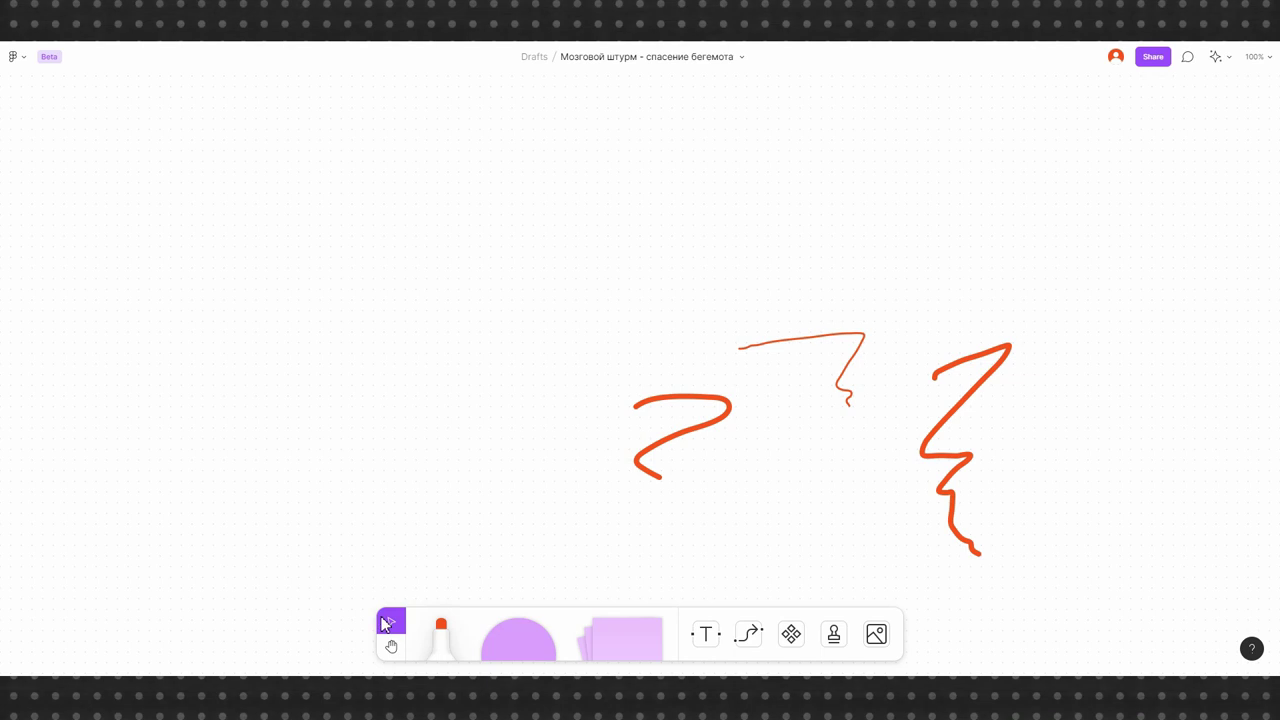
{"action": "mouse_move", "coordinate": [493, 323]}
{"action": "left_mouse_down"}
{"action": "mouse_move", "coordinate": [1136, 491]}
{"action": "mouse_move", "coordinate": [1132, 502]}
{"action": "left_mouse_up"}
{"action": "key", "text": "Delete"}
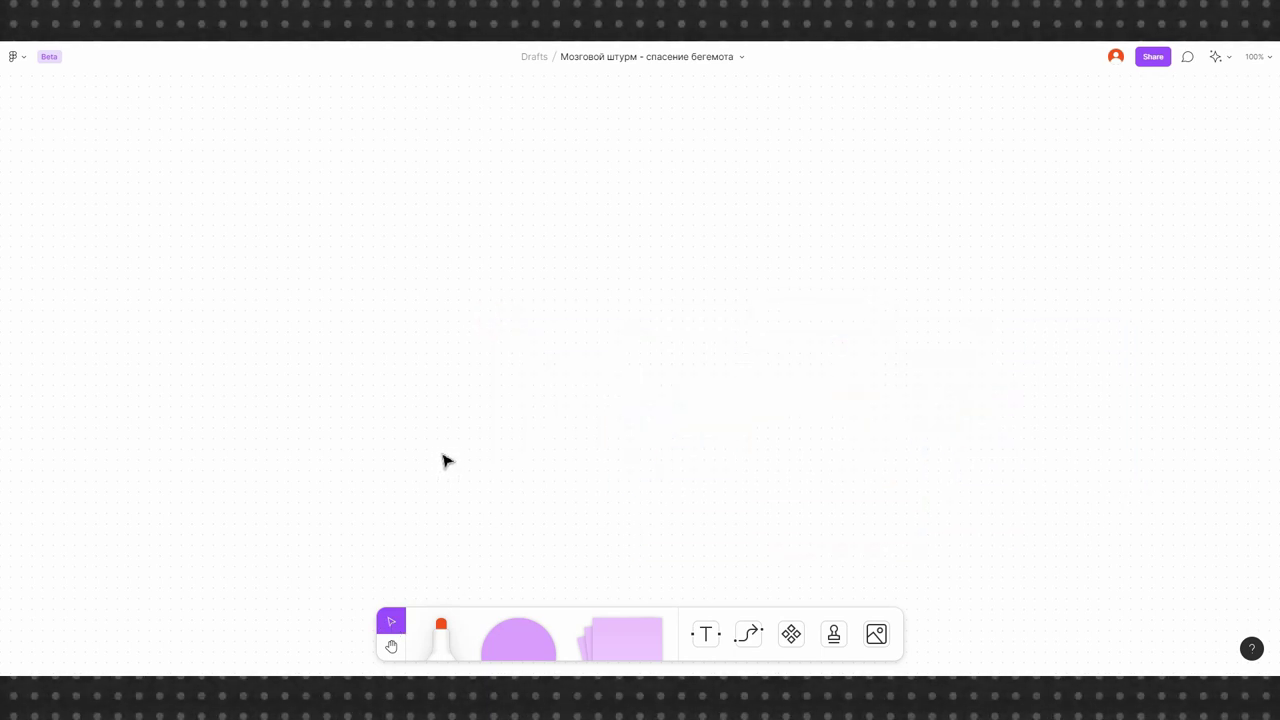
{"action": "left_click", "coordinate": [391, 648]}
{"action": "left_click_drag", "start_coordinate": [597, 408], "coordinate": [671, 367]}
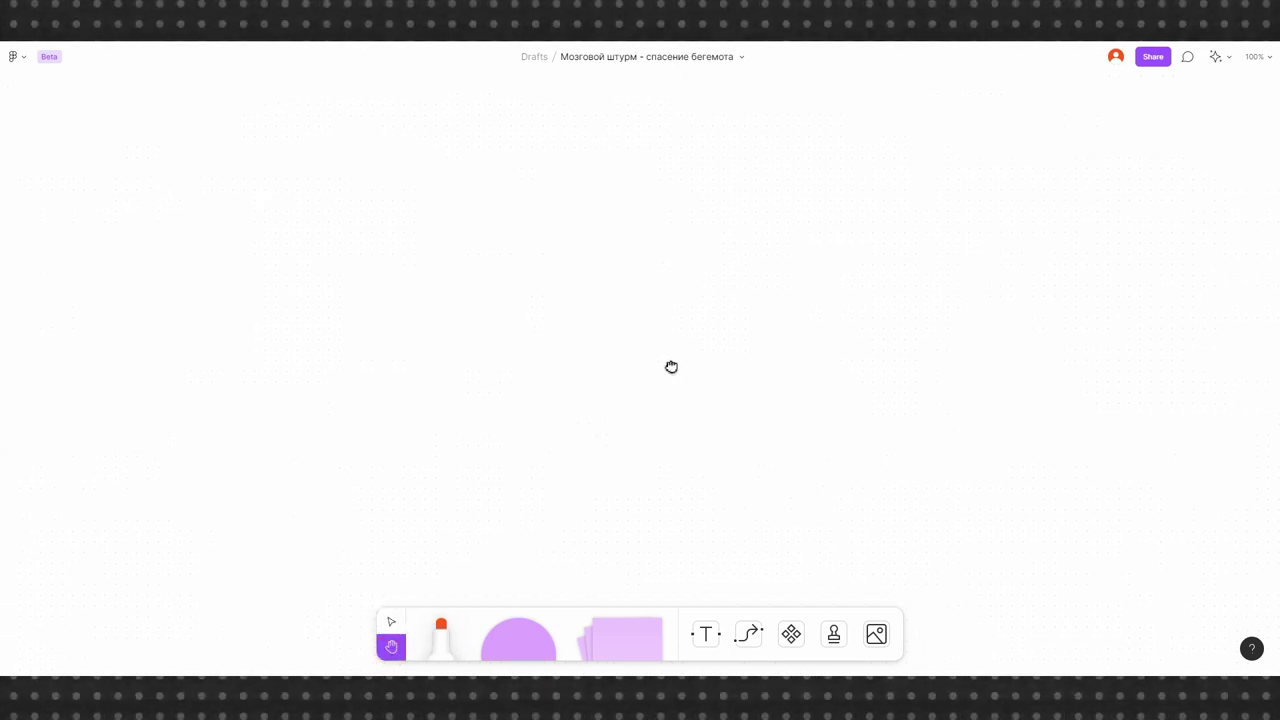
{"action": "left_click", "coordinate": [393, 623]}
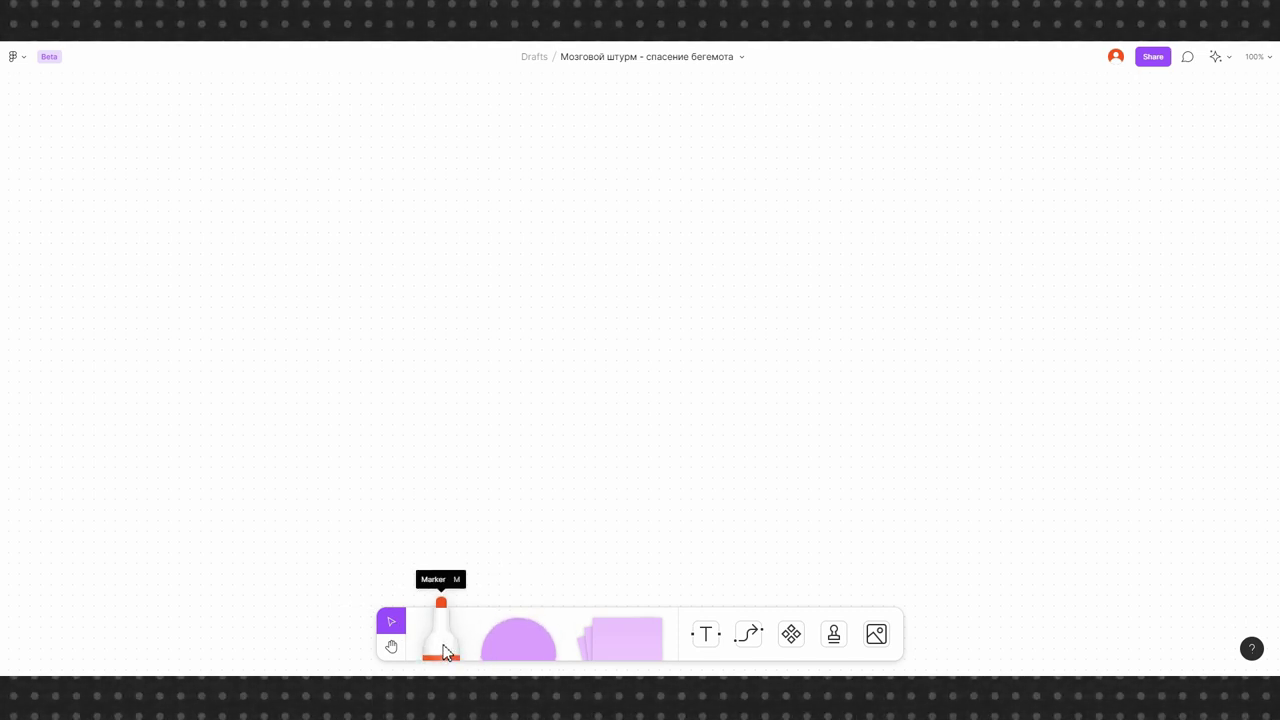
Draw a large square with a green outline and no fill
{"action": "left_click", "coordinate": [527, 640]}
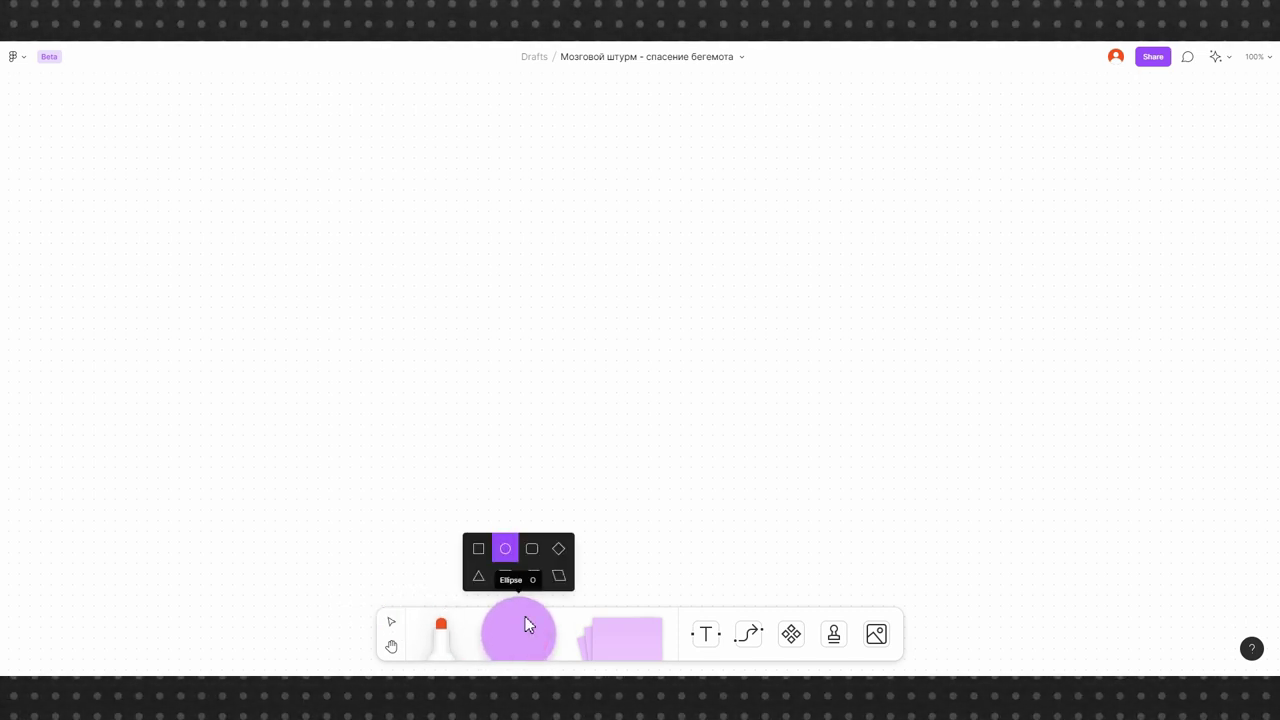
{"action": "left_click", "coordinate": [478, 549]}
{"action": "left_click_drag", "start_coordinate": [222, 126], "coordinate": [660, 510]}
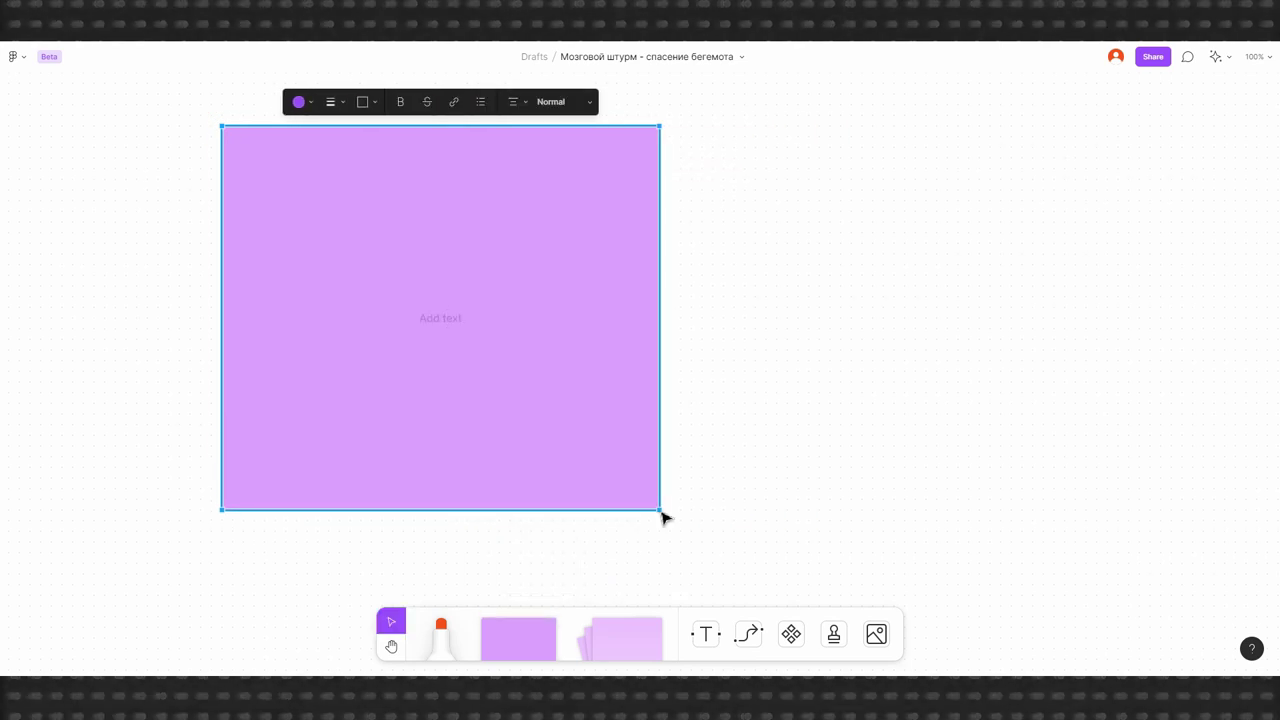
{"action": "left_click", "coordinate": [299, 102]}
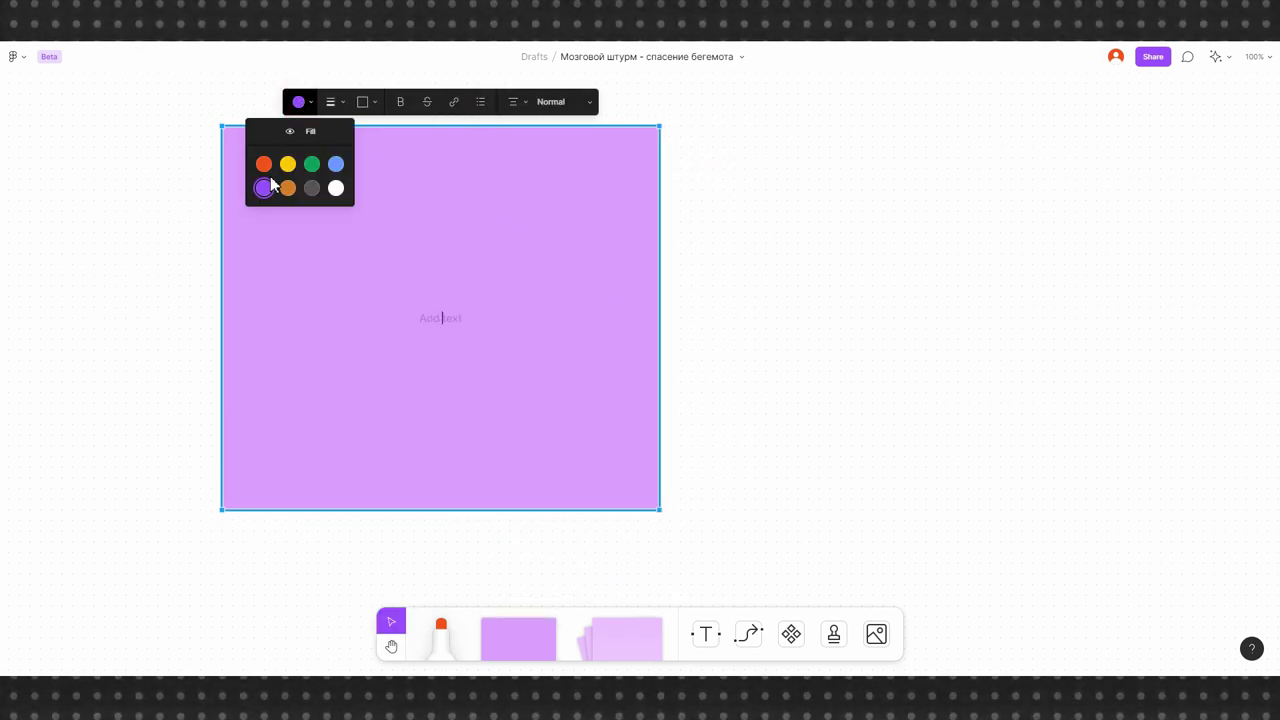
{"action": "left_click", "coordinate": [311, 165]}
{"action": "left_click", "coordinate": [299, 102]}
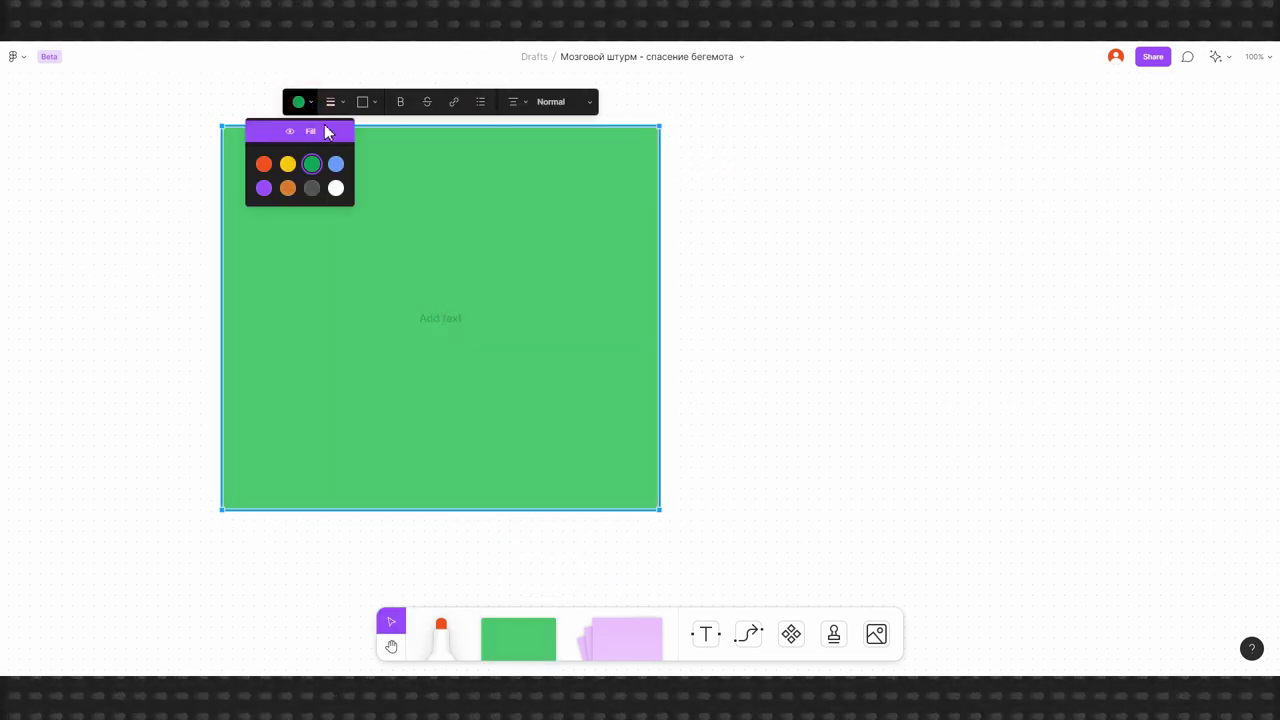
{"action": "left_click", "coordinate": [324, 133]}
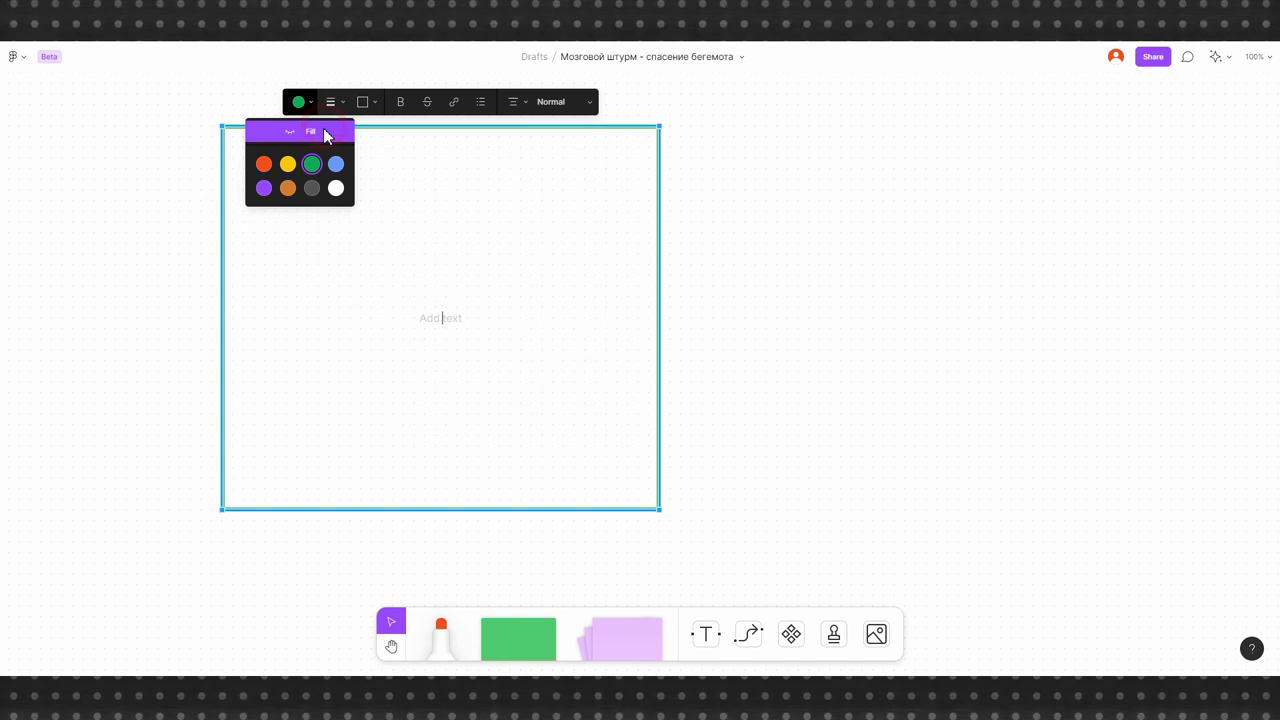
{"action": "left_click", "coordinate": [508, 313]}
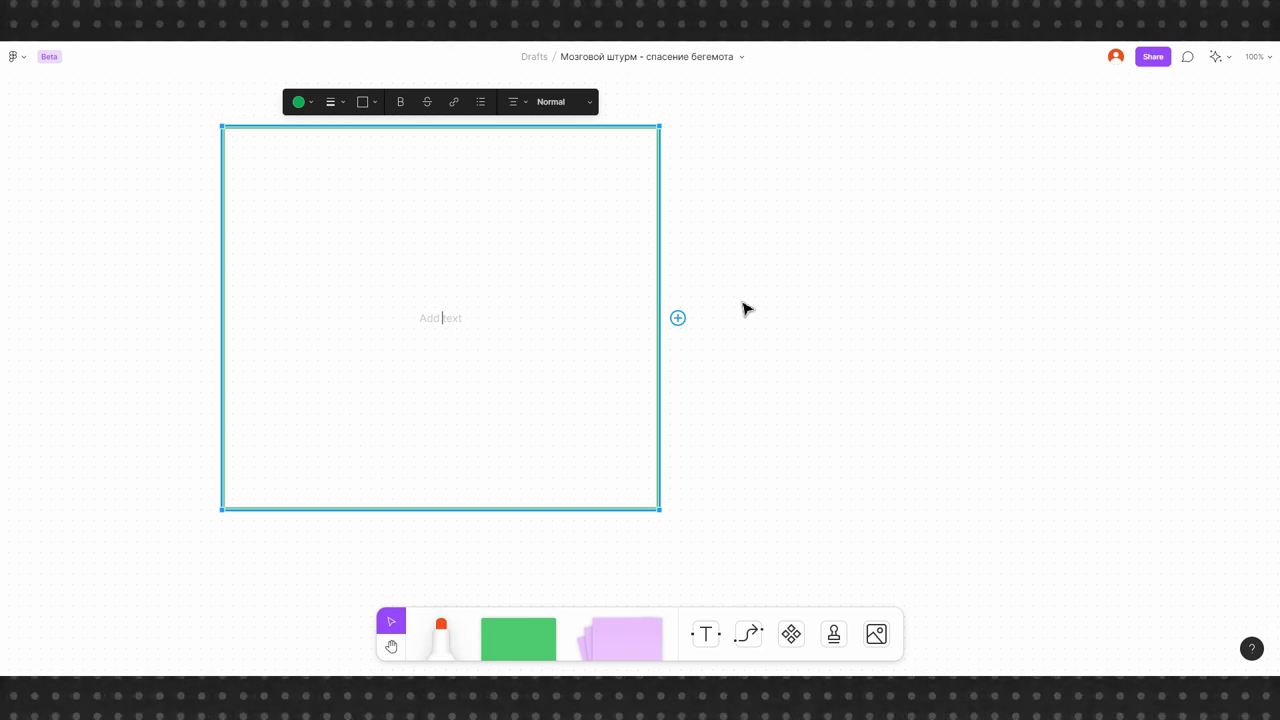
Add a connected square to the right and move it further right
{"action": "left_click", "coordinate": [677, 320]}
{"action": "left_click", "coordinate": [782, 336]}
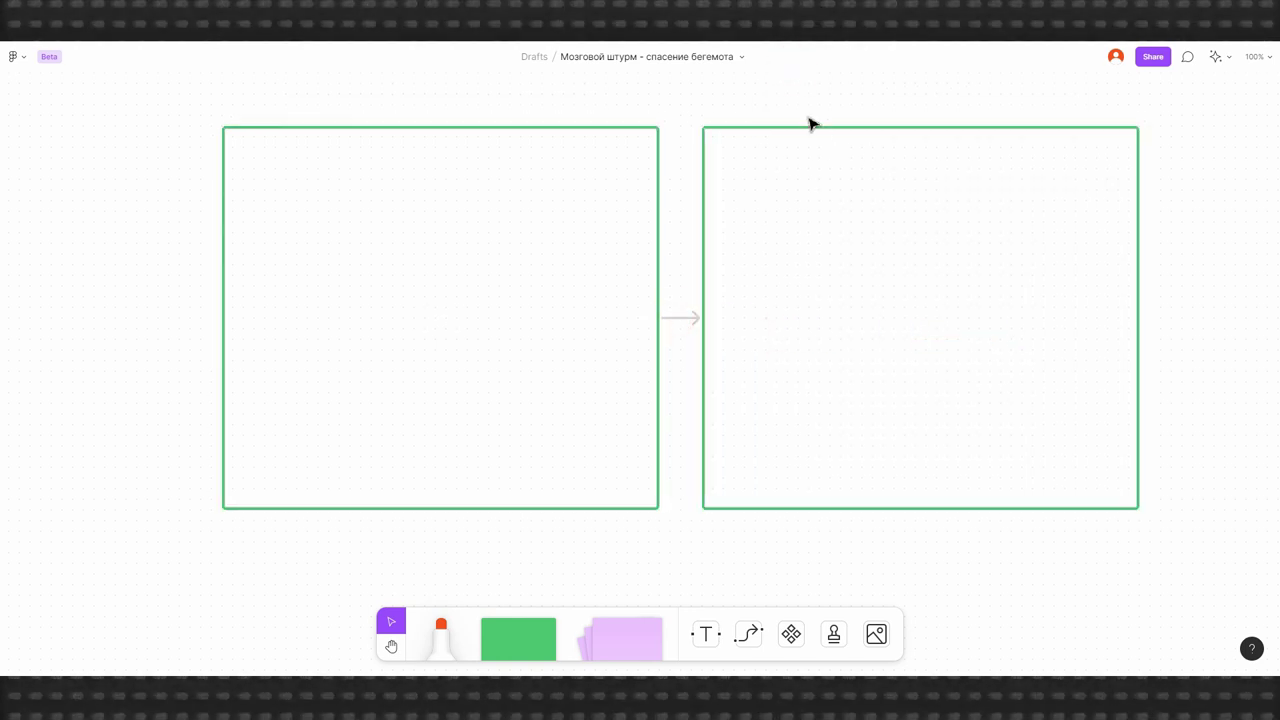
{"action": "left_click_drag", "start_coordinate": [877, 249], "coordinate": [1090, 265]}
{"action": "left_click_drag", "start_coordinate": [815, 424], "coordinate": [489, 351]}
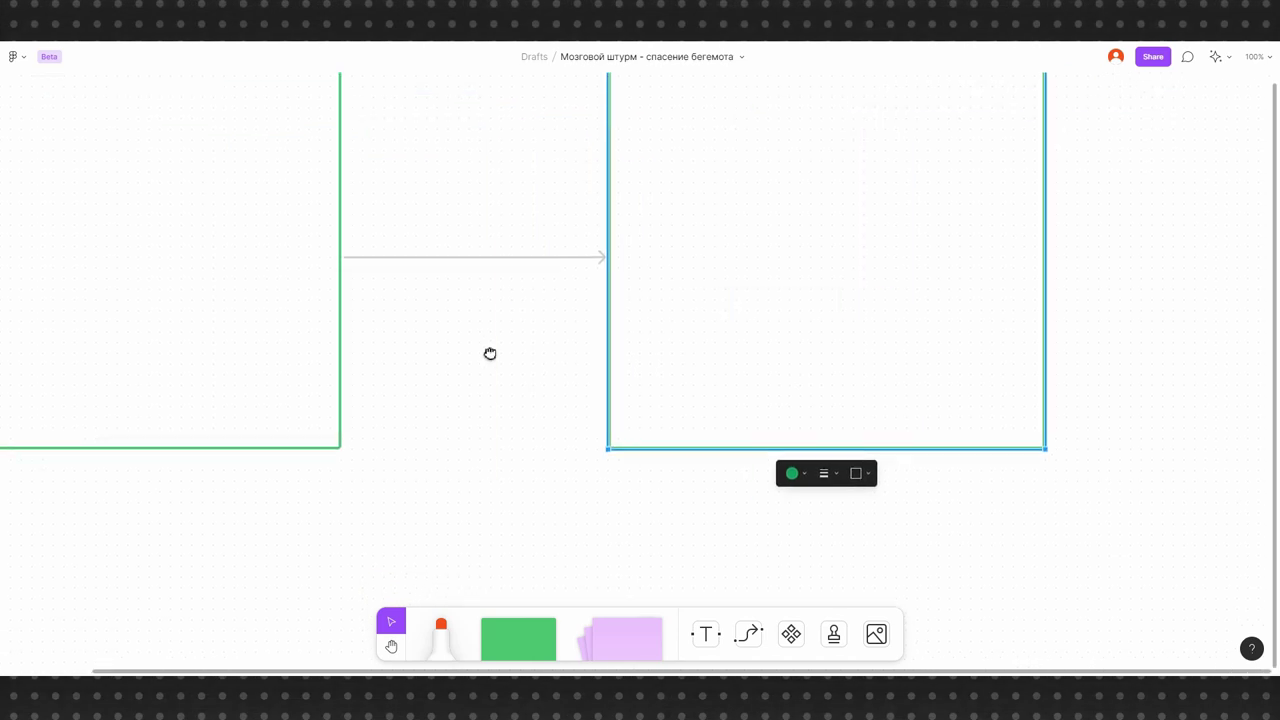
{"action": "key", "text": "Escape"}
{"action": "mouse_move", "coordinate": [420, 449]}
{"action": "left_mouse_down"}
{"action": "mouse_move", "coordinate": [786, 317]}
{"action": "mouse_move", "coordinate": [943, 225]}
{"action": "left_mouse_up"}
Add a second connected square below the first square
{"action": "left_click", "coordinate": [619, 291]}
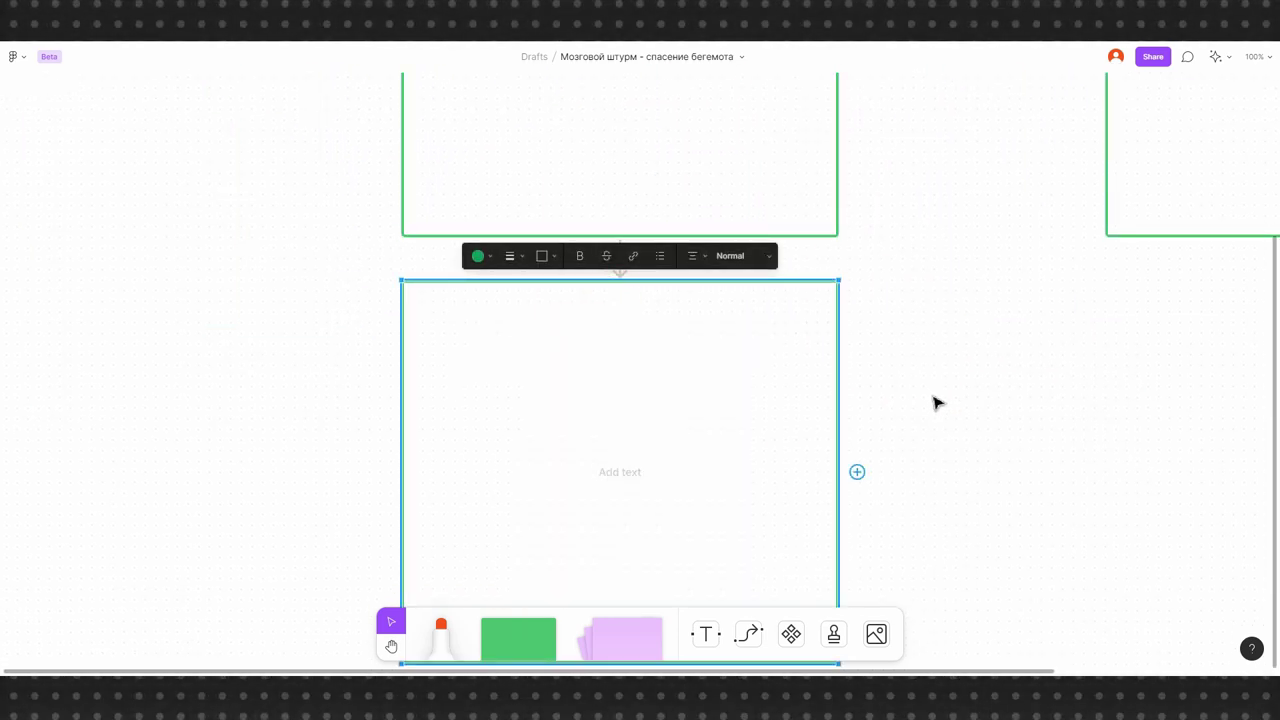
{"action": "left_click_drag", "start_coordinate": [934, 403], "coordinate": [868, 288]}
{"action": "left_click", "coordinate": [894, 311]}
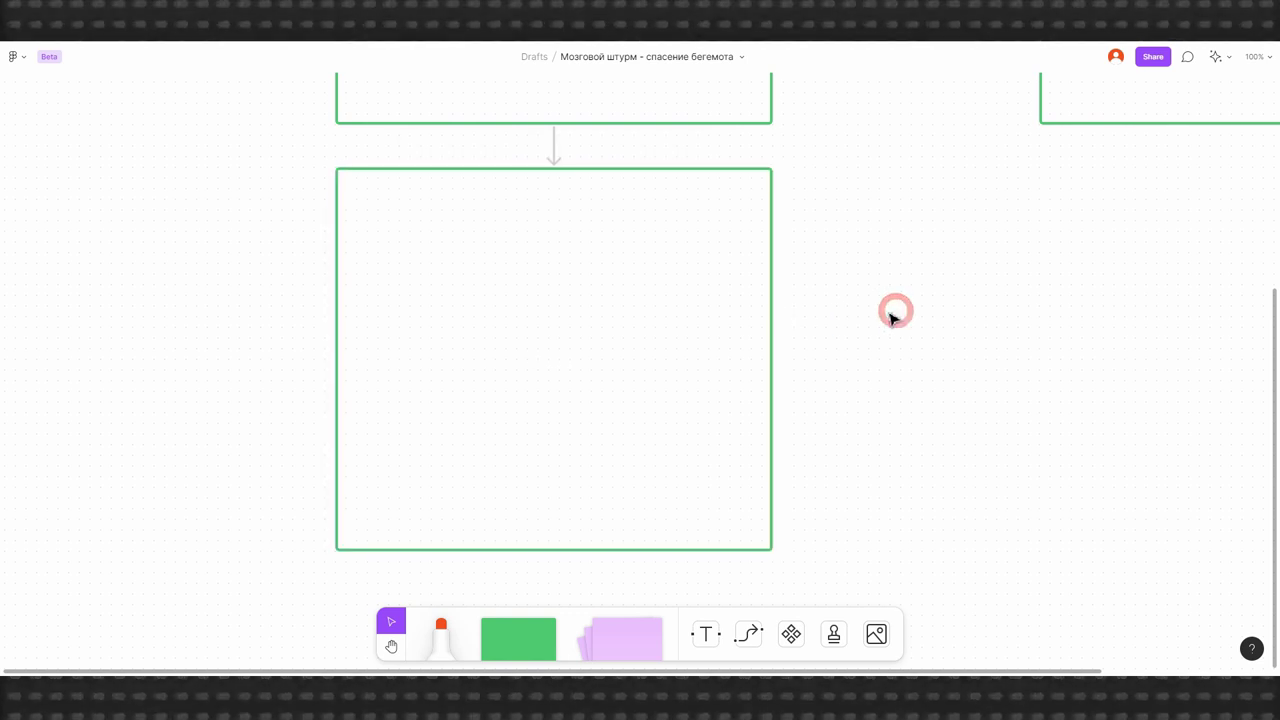
{"action": "scroll", "coordinate": [871, 266], "scroll_direction": "down", "scroll_amount": 2}
{"action": "scroll", "coordinate": [874, 271], "scroll_direction": "down", "scroll_amount": 4}
{"action": "scroll", "coordinate": [883, 277], "scroll_direction": "up", "scroll_amount": 4}
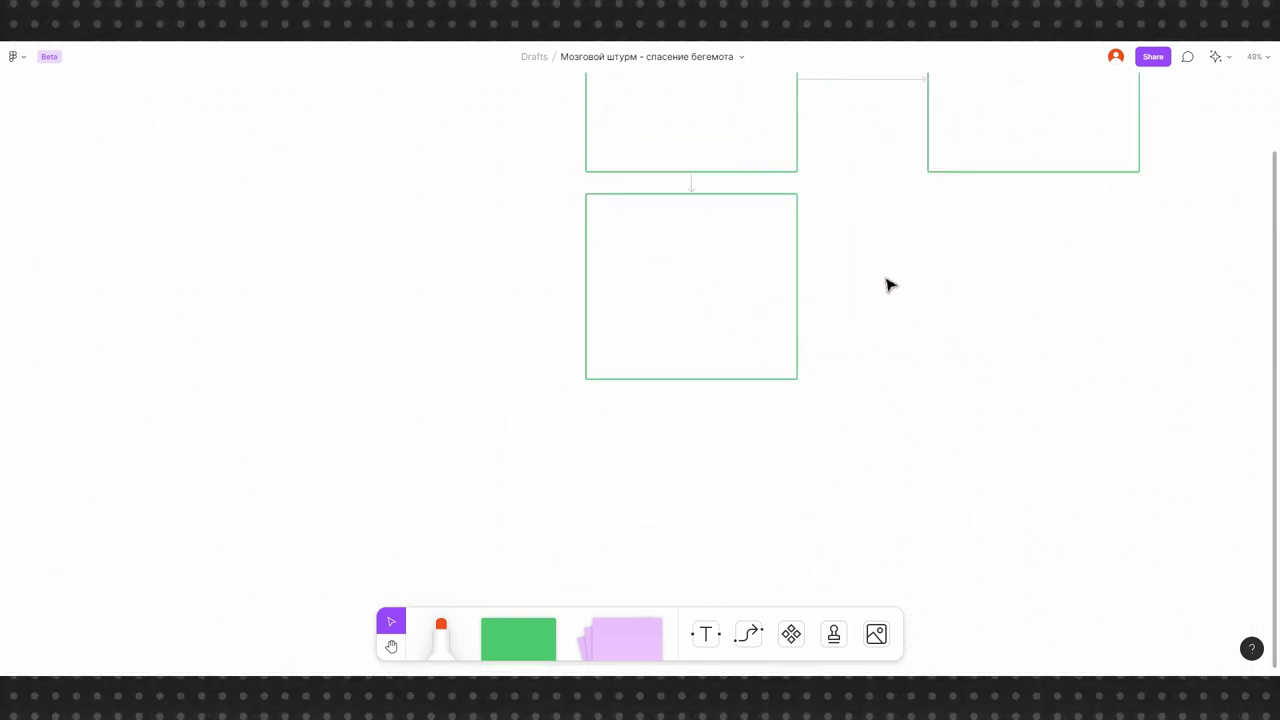
{"action": "mouse_move", "coordinate": [929, 244]}
{"action": "left_mouse_down"}
{"action": "mouse_move", "coordinate": [737, 403]}
{"action": "mouse_move", "coordinate": [789, 246]}
{"action": "mouse_move", "coordinate": [546, 417]}
{"action": "mouse_move", "coordinate": [788, 411]}
{"action": "left_mouse_up"}
Move the top-left and bottom squares further left to space out the layout
{"action": "left_click", "coordinate": [391, 646]}
{"action": "mouse_move", "coordinate": [748, 323]}
{"action": "left_mouse_down"}
{"action": "mouse_move", "coordinate": [249, 523]}
{"action": "mouse_move", "coordinate": [650, 366]}
{"action": "left_mouse_up"}
{"action": "scroll", "coordinate": [684, 369], "scroll_direction": "down", "scroll_amount": 3}
{"action": "scroll", "coordinate": [684, 369], "scroll_direction": "up", "scroll_amount": 6}
{"action": "scroll", "coordinate": [686, 367], "scroll_direction": "down", "scroll_amount": 5}
{"action": "left_click", "coordinate": [400, 621]}
{"action": "left_click_drag", "start_coordinate": [480, 200], "coordinate": [236, 143]}
{"action": "left_click_drag", "start_coordinate": [483, 405], "coordinate": [217, 527]}
{"action": "left_click", "coordinate": [603, 639]}
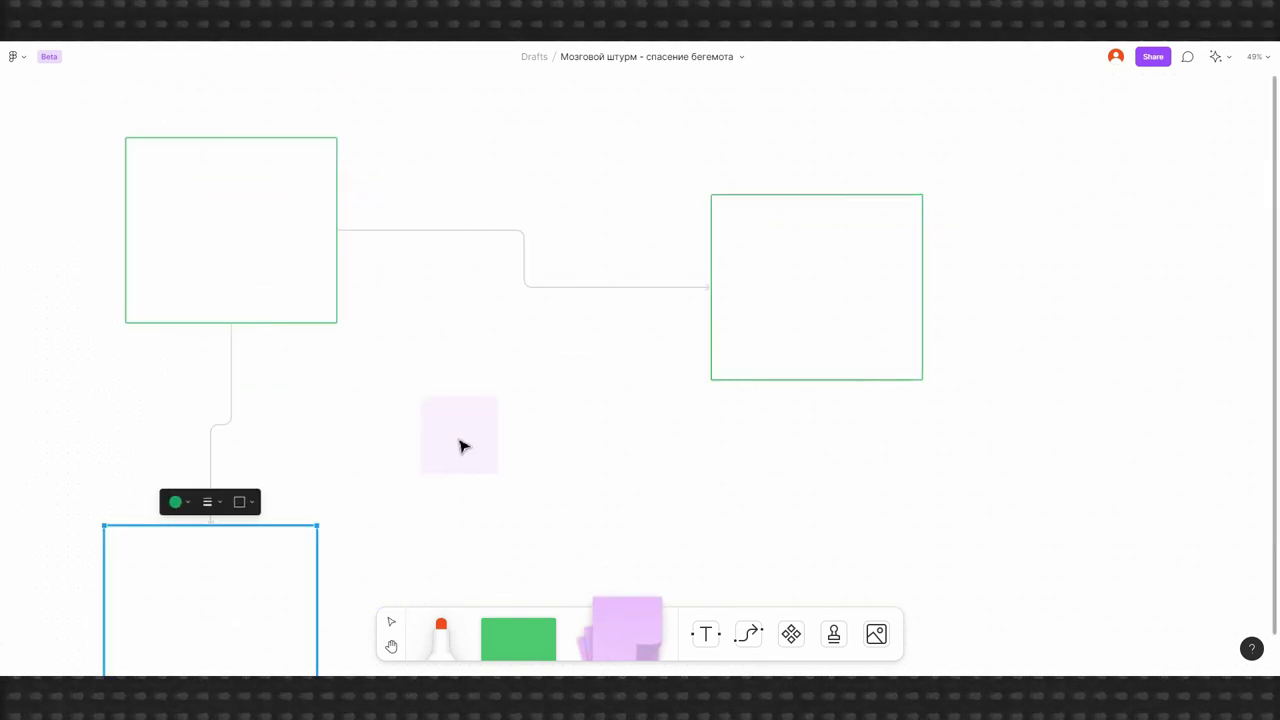
Place a purple sticky showing its author, reading 'Определить, кто тут бегемот'
{"action": "left_click", "coordinate": [333, 149]}
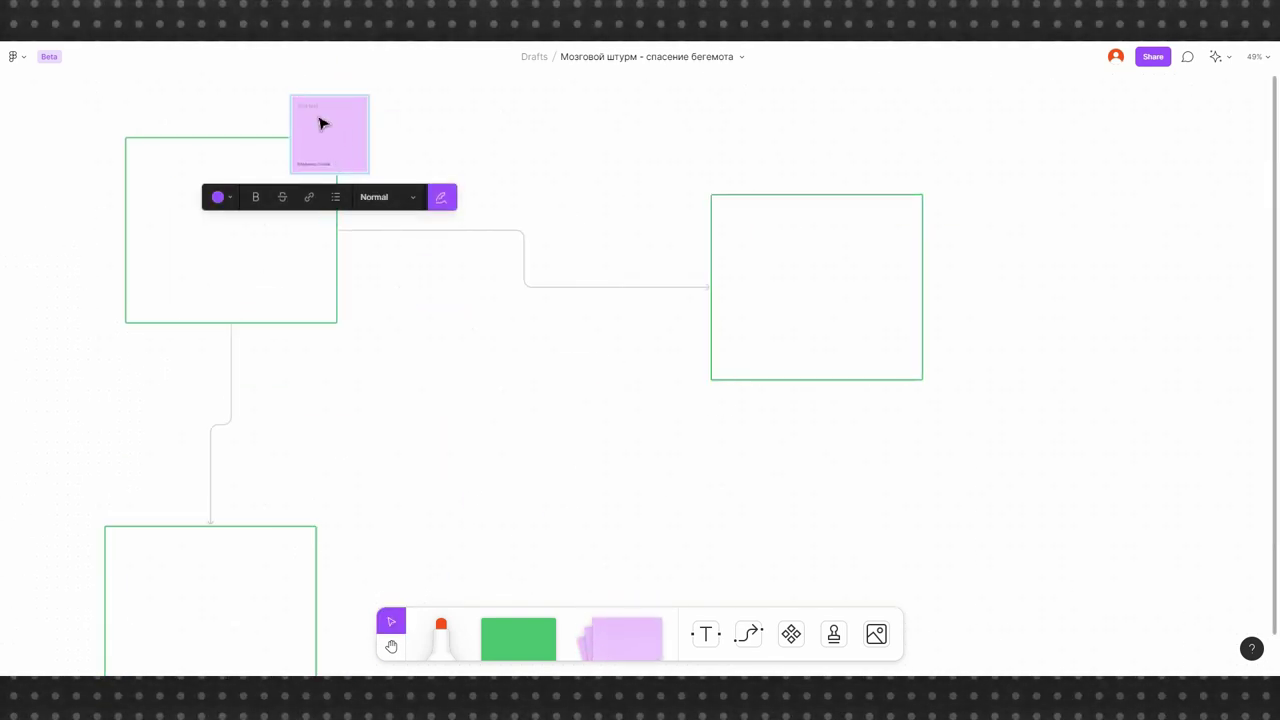
{"action": "scroll", "coordinate": [320, 123], "scroll_direction": "up", "scroll_amount": 5, "text": "ctrl"}
{"action": "scroll", "coordinate": [423, 220], "scroll_direction": "left", "scroll_amount": 3}
{"action": "mouse_move", "coordinate": [433, 498]}
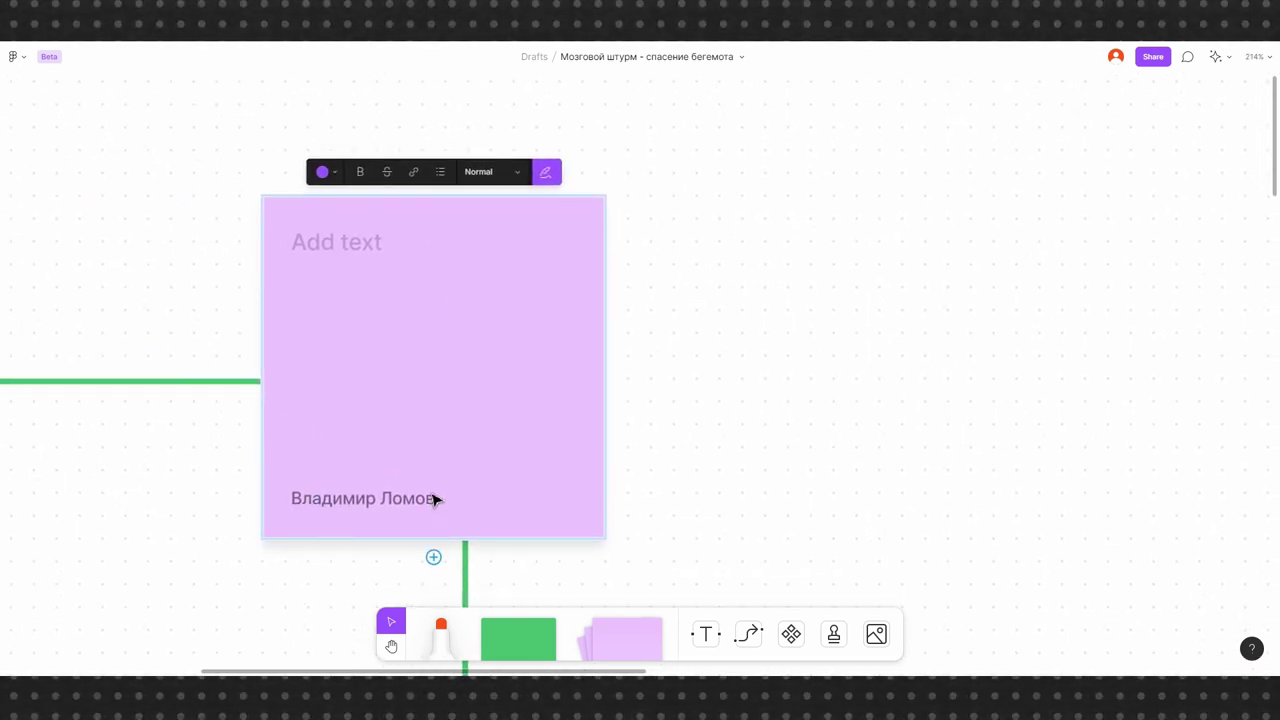
{"action": "left_click", "coordinate": [545, 171]}
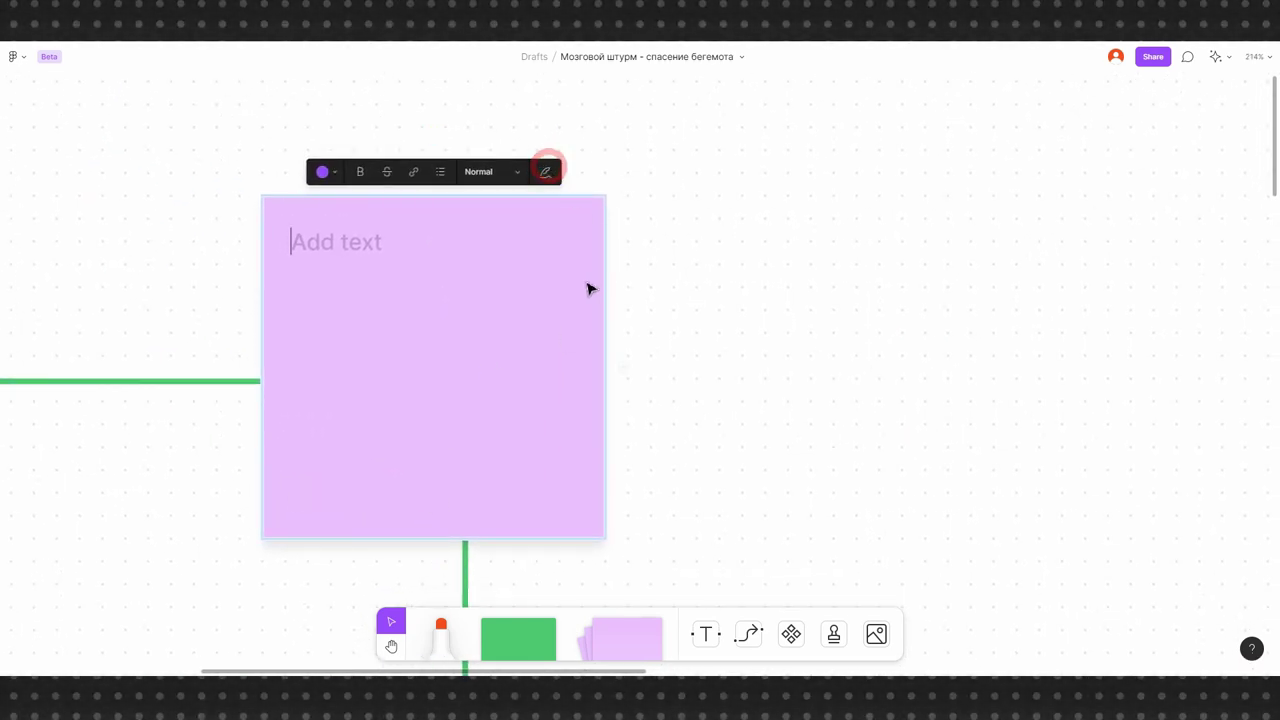
{"action": "left_click", "coordinate": [545, 171]}
{"action": "type", "text": "Опреде"}
{"action": "key", "text": "BackSpace"}
{"action": "type", "text": "деликти "}
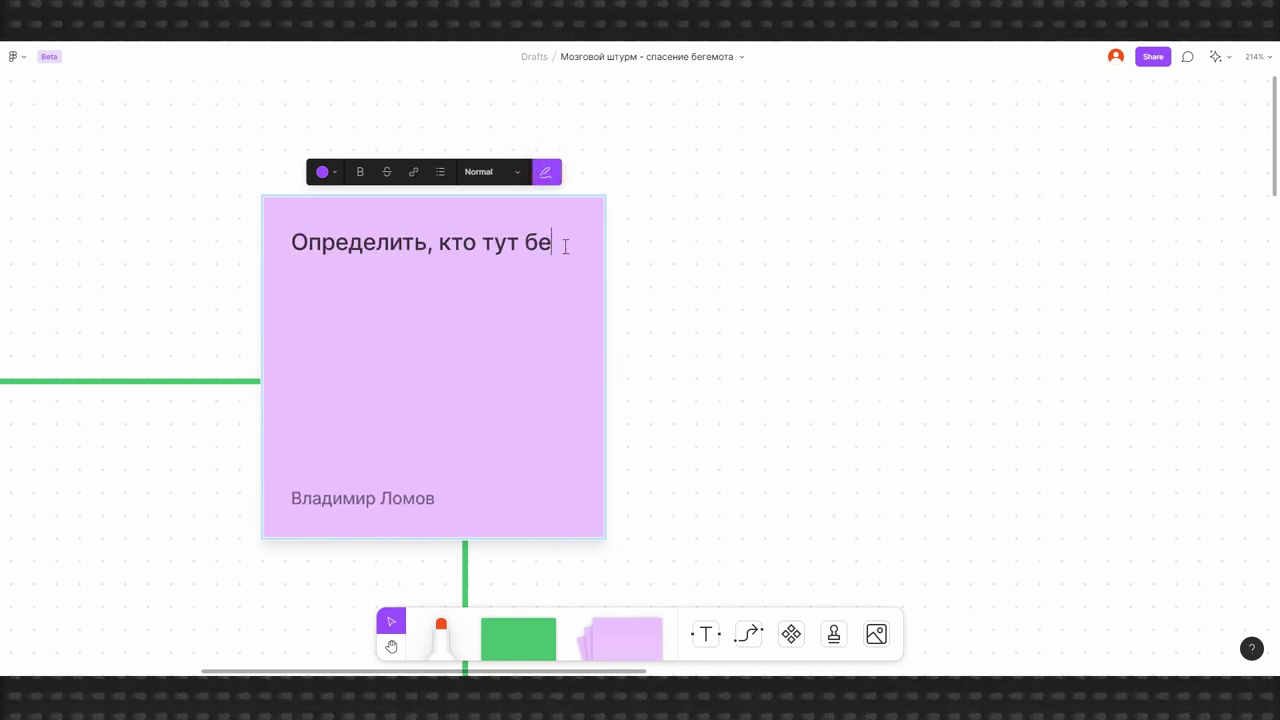
{"action": "type", "text": "гемот"}
{"action": "left_click", "coordinate": [820, 256]}
Add a second empty sticky beside it and move it into the left green square
{"action": "left_click", "coordinate": [499, 361]}
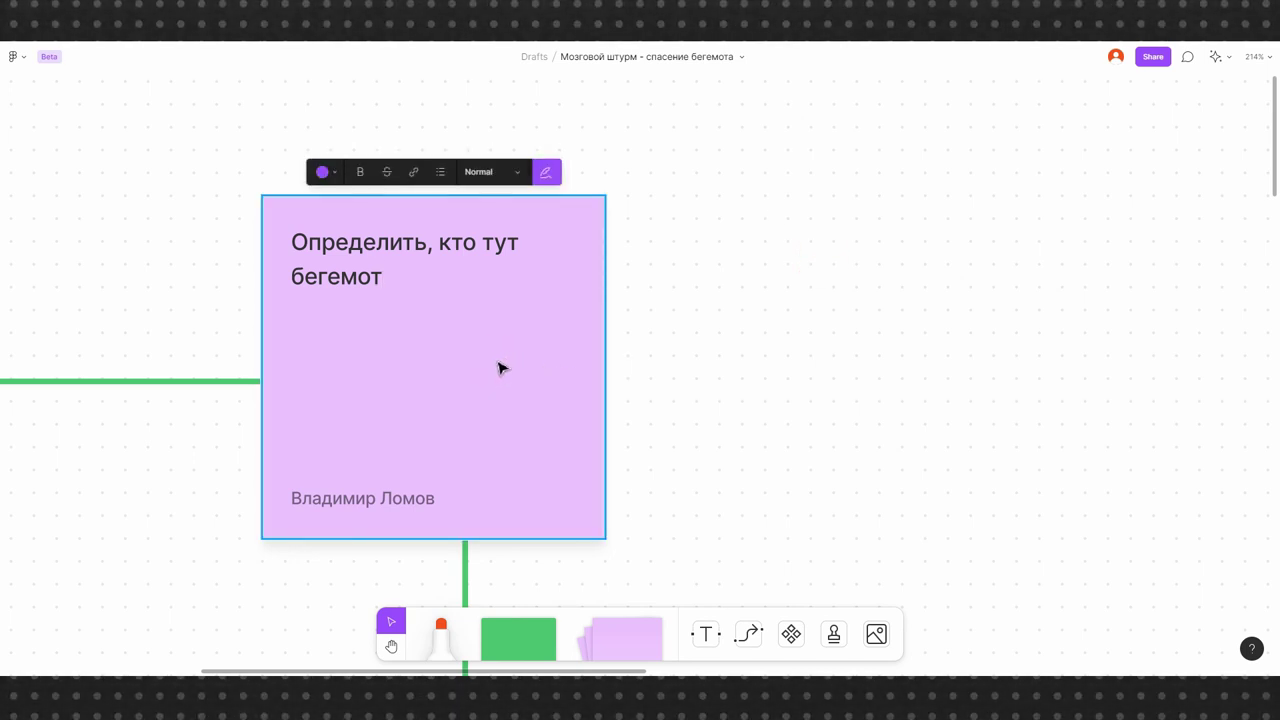
{"action": "left_click", "coordinate": [560, 348]}
{"action": "left_click", "coordinate": [625, 364]}
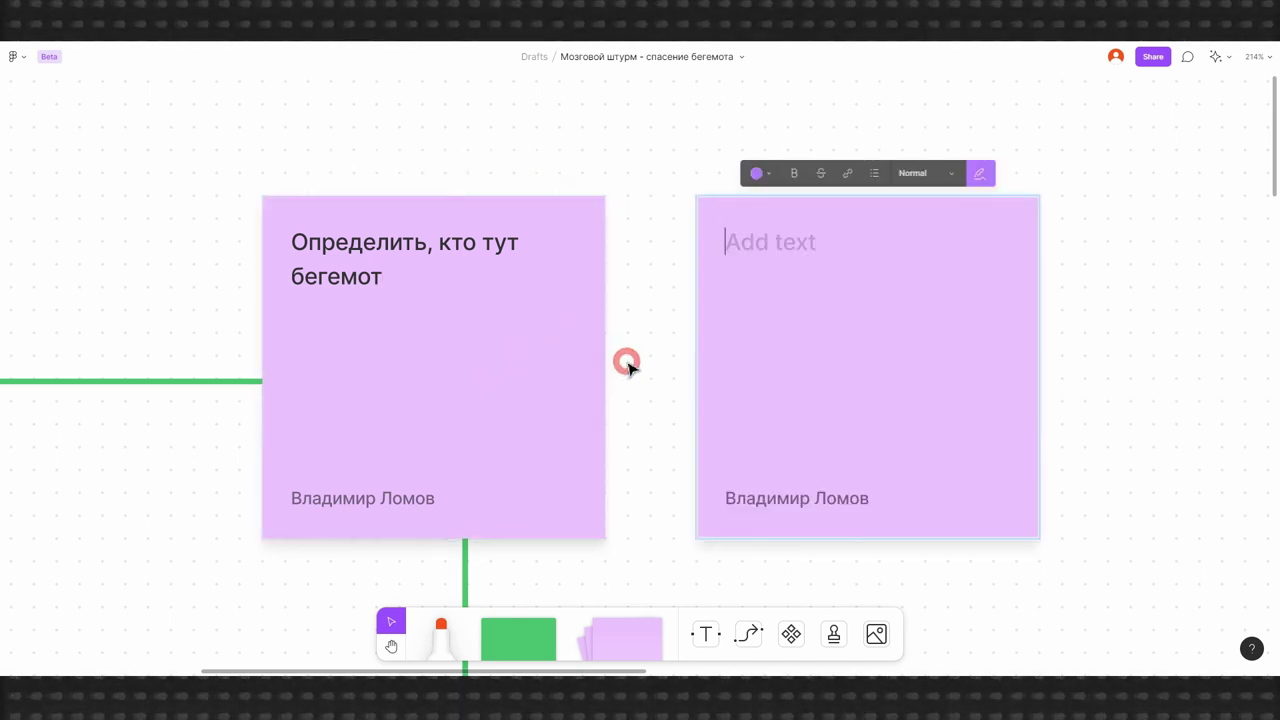
{"action": "left_click_drag", "start_coordinate": [777, 390], "coordinate": [957, 400]}
{"action": "scroll", "coordinate": [800, 380], "scroll_direction": "down", "scroll_amount": 2}
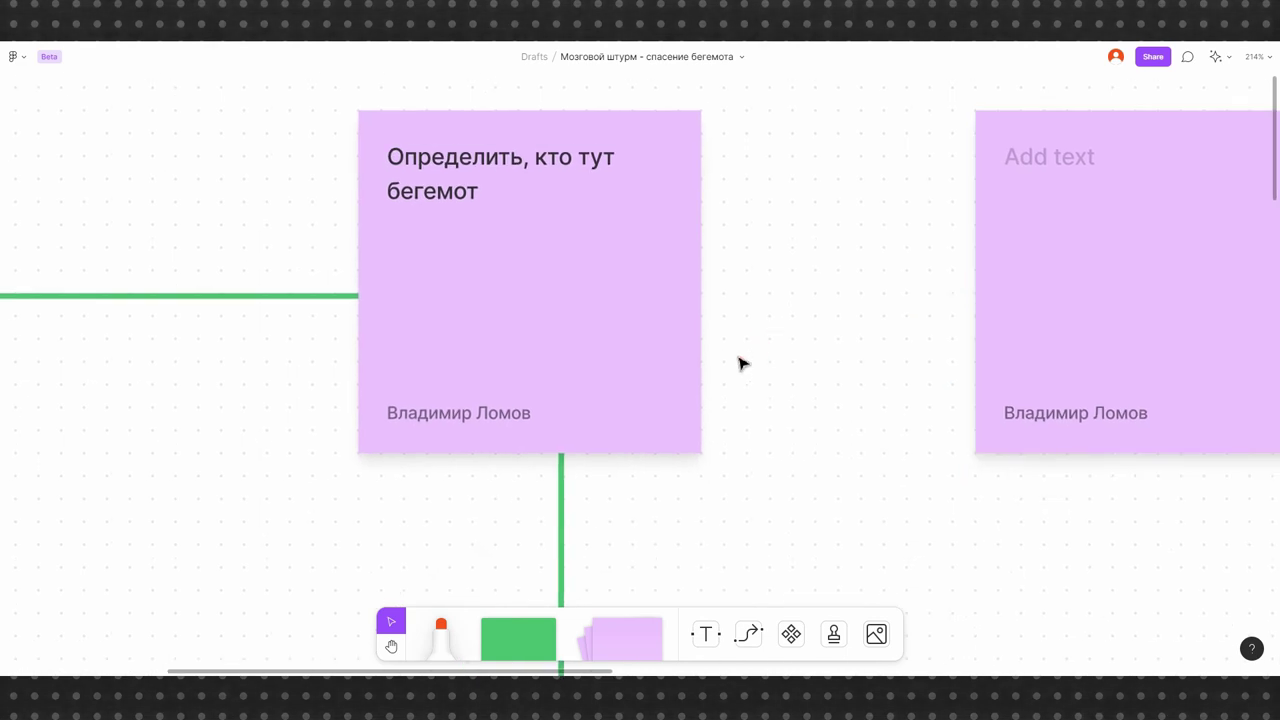
{"action": "scroll", "coordinate": [760, 354], "scroll_direction": "down", "scroll_amount": 2}
{"action": "scroll", "coordinate": [794, 331], "scroll_direction": "down", "scroll_amount": 5}
{"action": "mouse_move", "coordinate": [948, 301]}
{"action": "left_mouse_down"}
{"action": "mouse_move", "coordinate": [329, 429]}
{"action": "mouse_move", "coordinate": [277, 475]}
{"action": "left_mouse_up"}
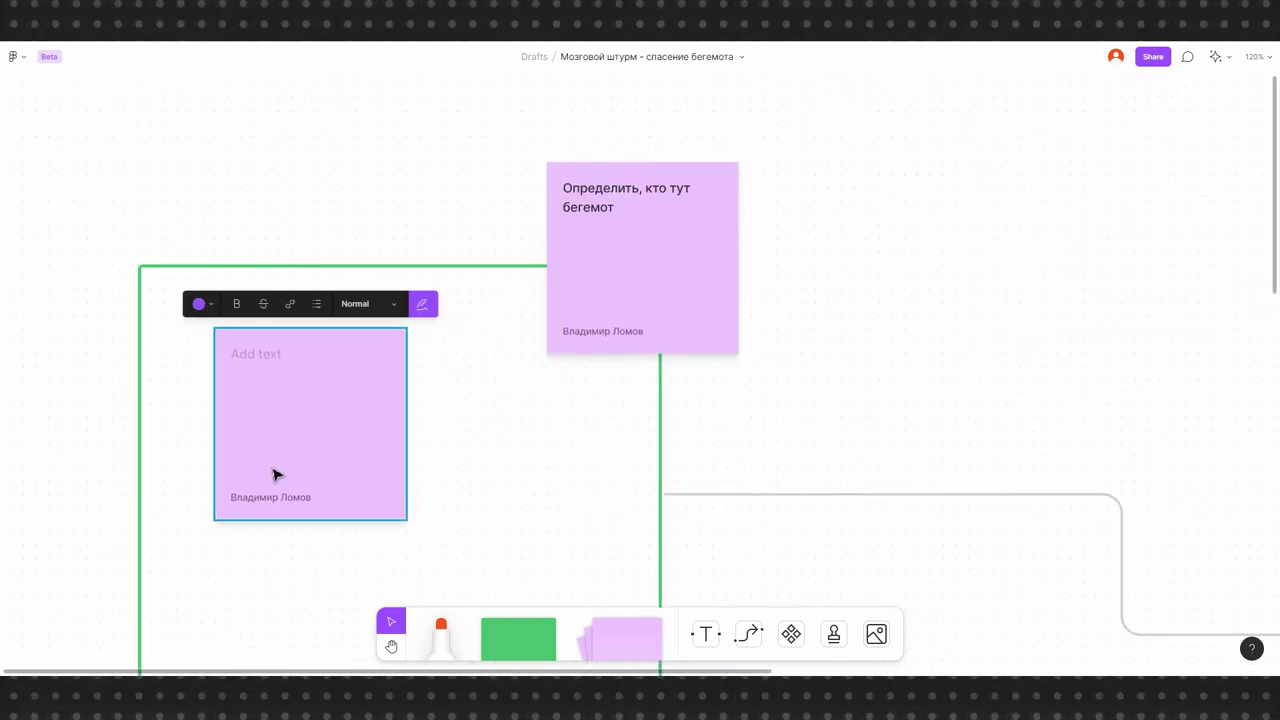
Make the top sticky a plain bulleted list adding 'подтвердить личность бегемота (экспертная оценка)', moved into the left square
{"action": "left_click", "coordinate": [602, 280]}
{"action": "left_click", "coordinate": [569, 139]}
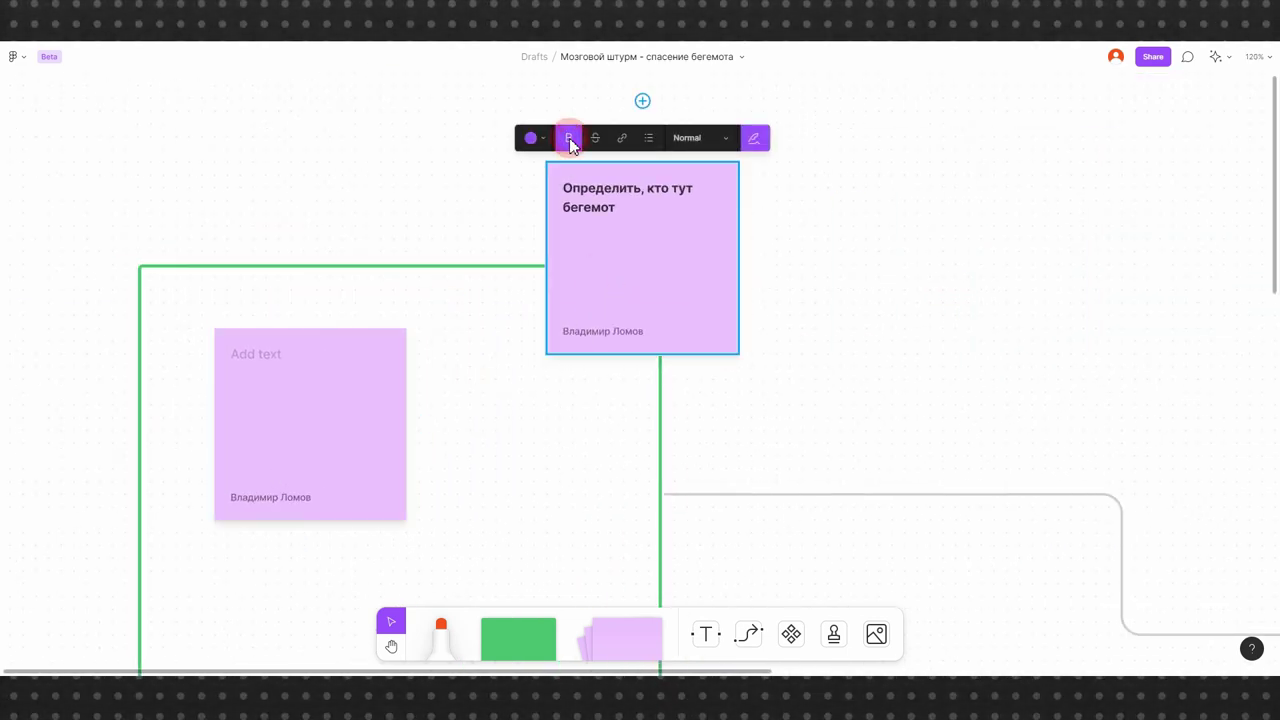
{"action": "left_click", "coordinate": [595, 139]}
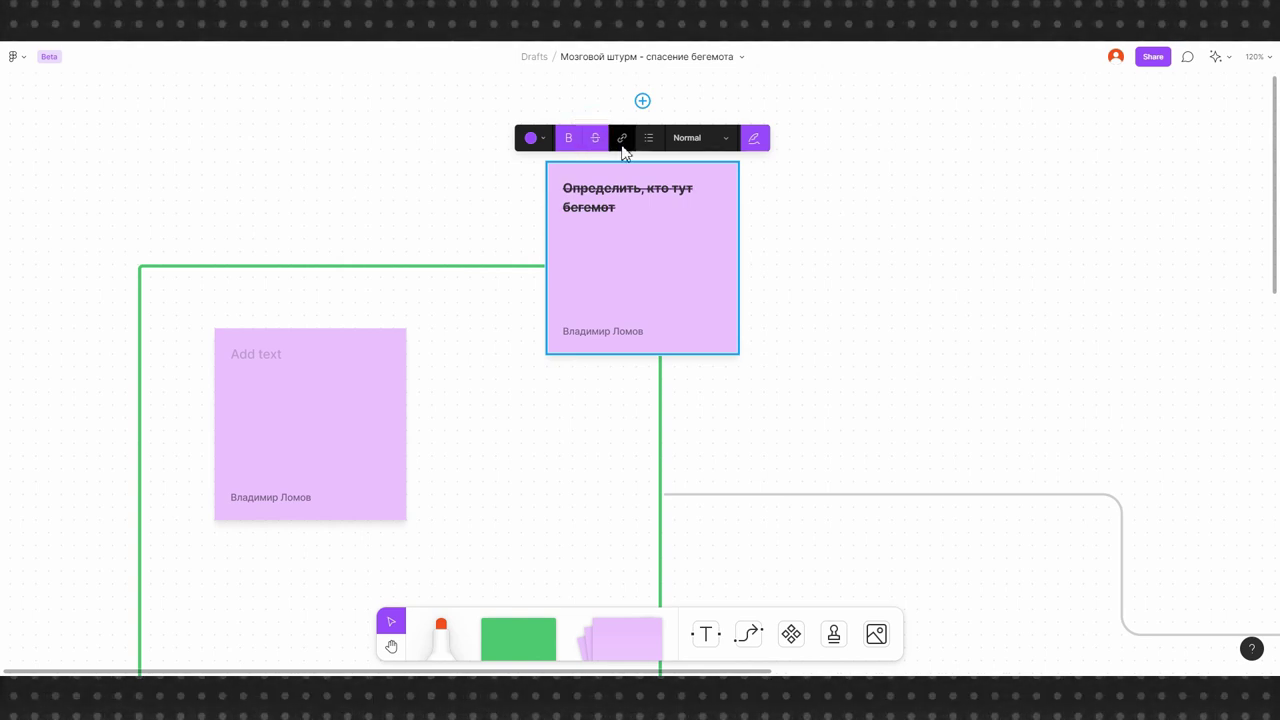
{"action": "key", "text": "Return"}
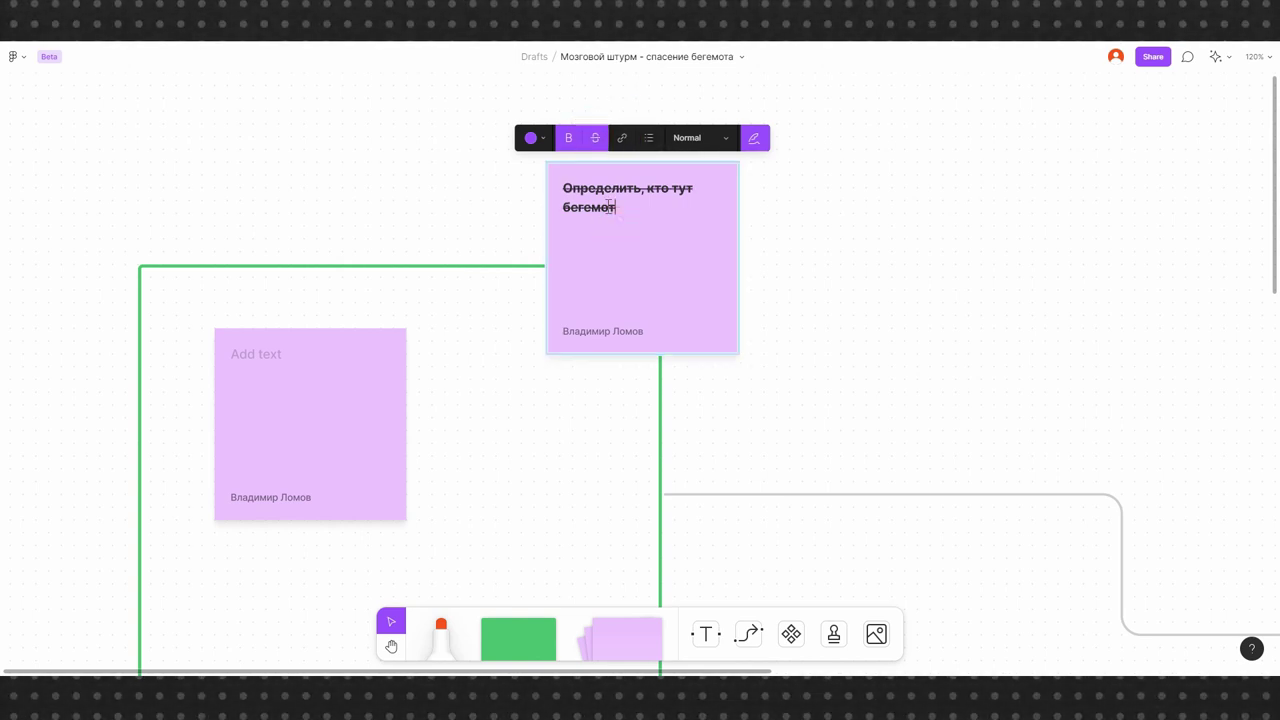
{"action": "key", "text": "ctrl+a"}
{"action": "left_click", "coordinate": [595, 139]}
{"action": "left_click", "coordinate": [569, 139]}
{"action": "left_click", "coordinate": [649, 139]}
{"action": "left_click", "coordinate": [657, 206]}
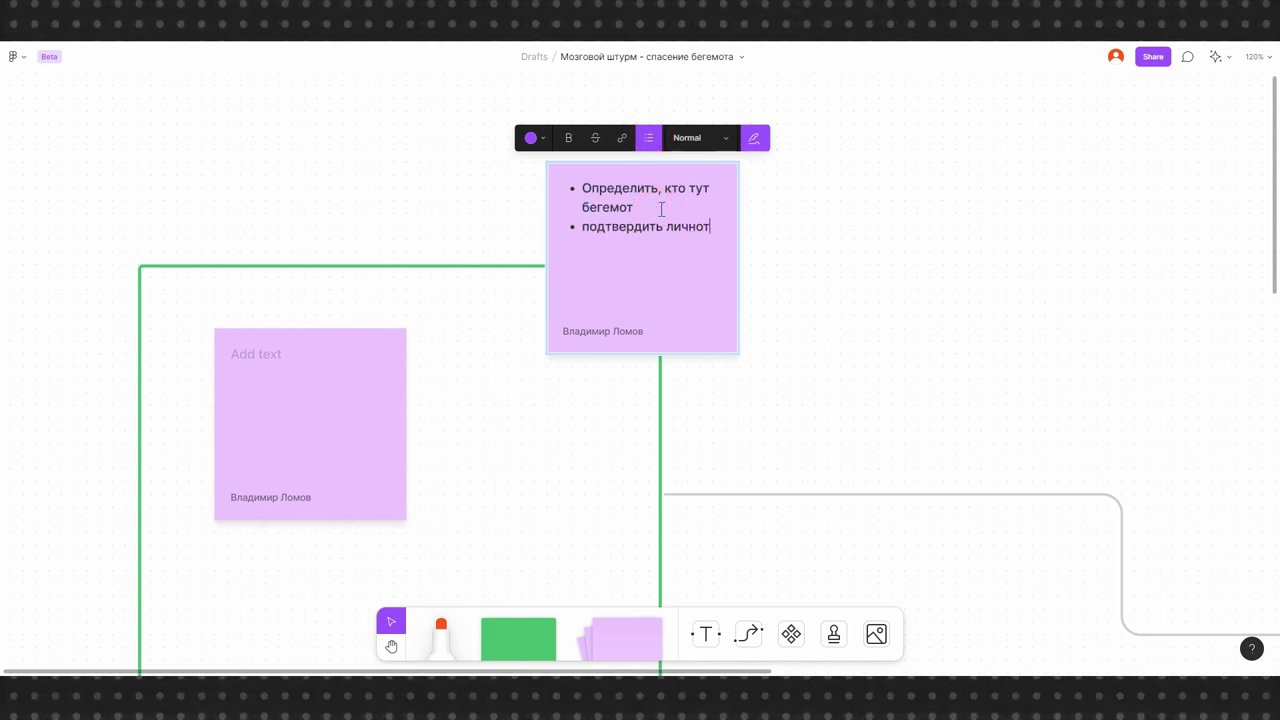
{"action": "type", "text": "ь бегемота (э"}
{"action": "type", "text": "кспертной оценки)"}
{"action": "left_click_drag", "start_coordinate": [716, 306], "coordinate": [320, 420]}
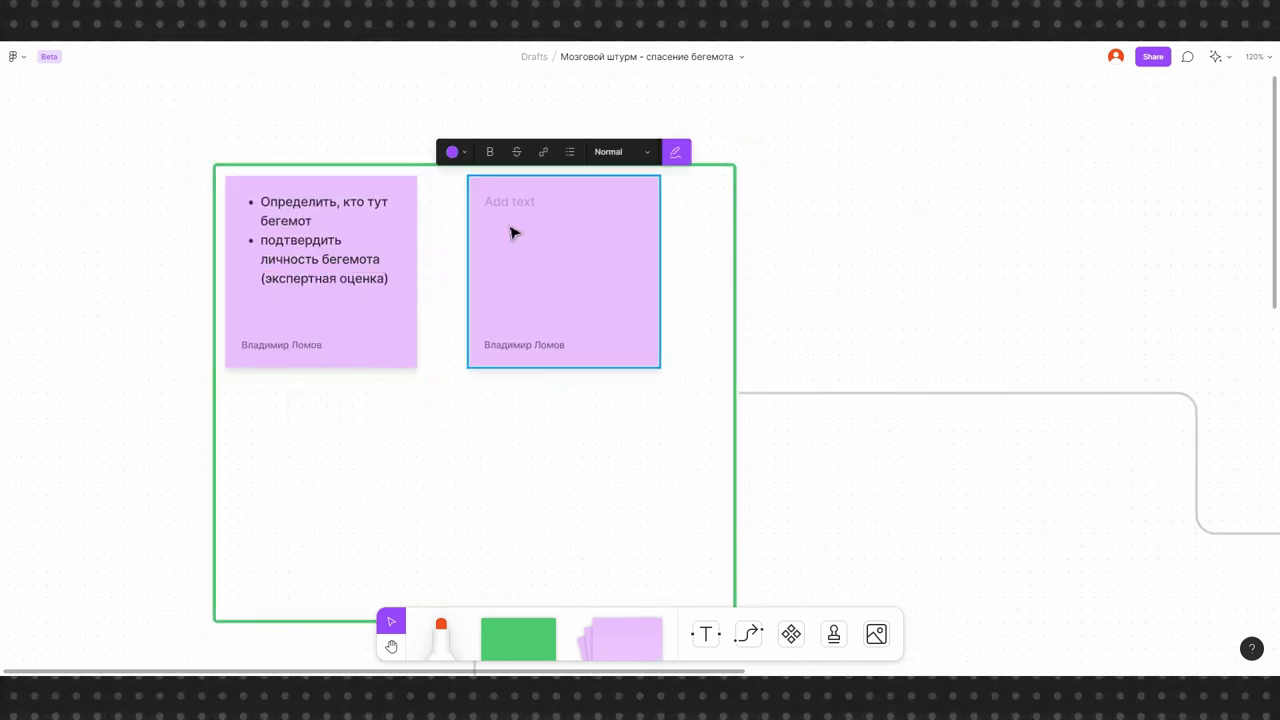
Set the «Взвесить риски» sticky text to Heading size
{"action": "left_click", "coordinate": [601, 152]}
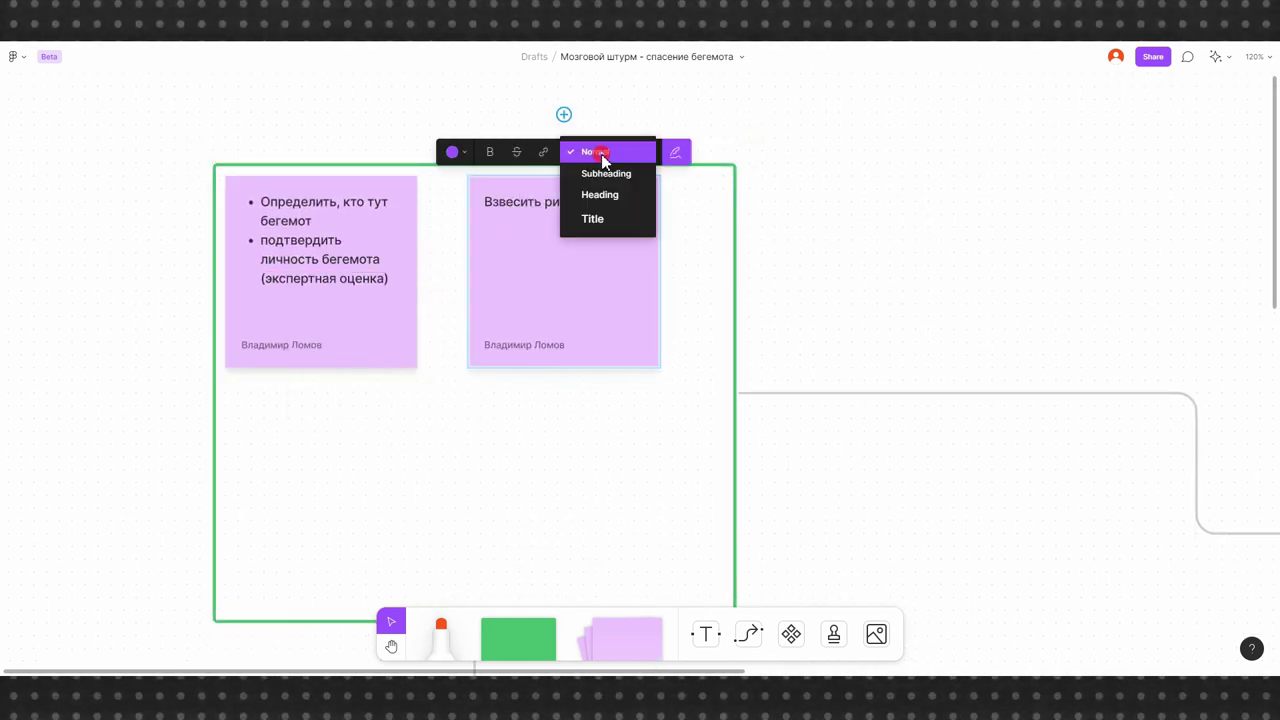
{"action": "left_click", "coordinate": [592, 217]}
{"action": "left_click", "coordinate": [615, 152]}
{"action": "left_click", "coordinate": [610, 137]}
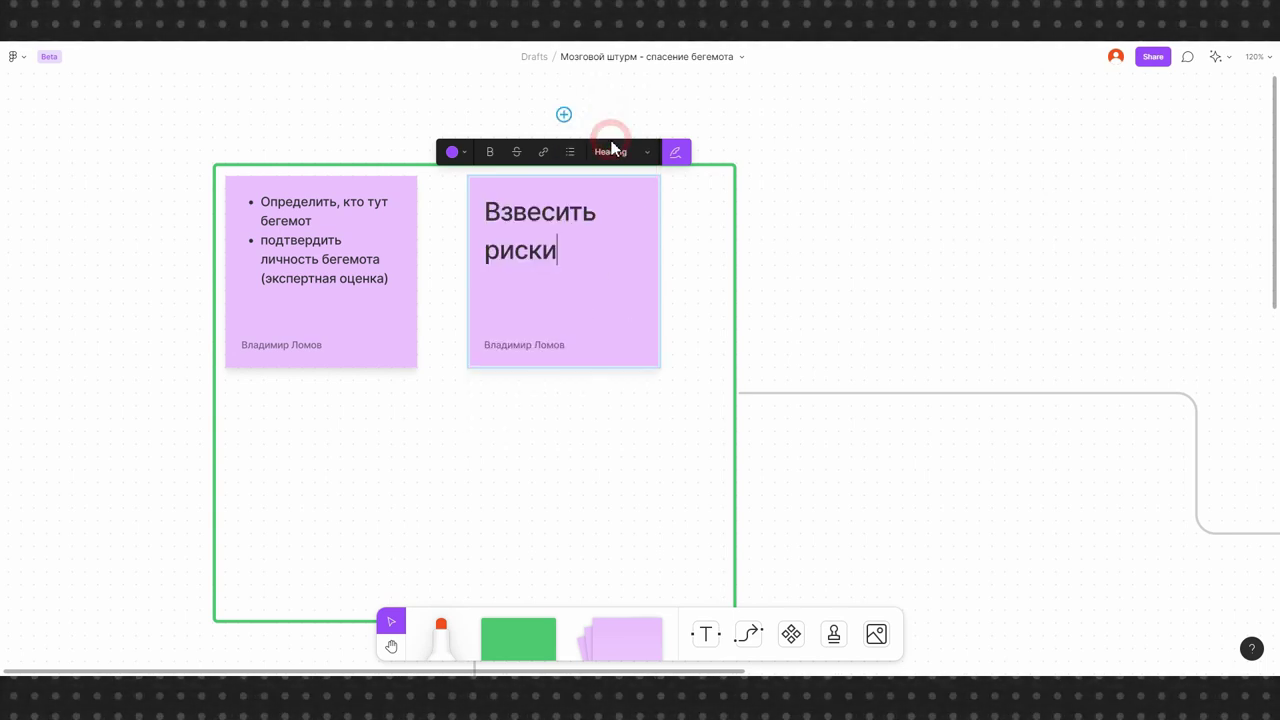
{"action": "key", "text": "Escape"}
{"action": "left_click", "coordinate": [580, 334]}
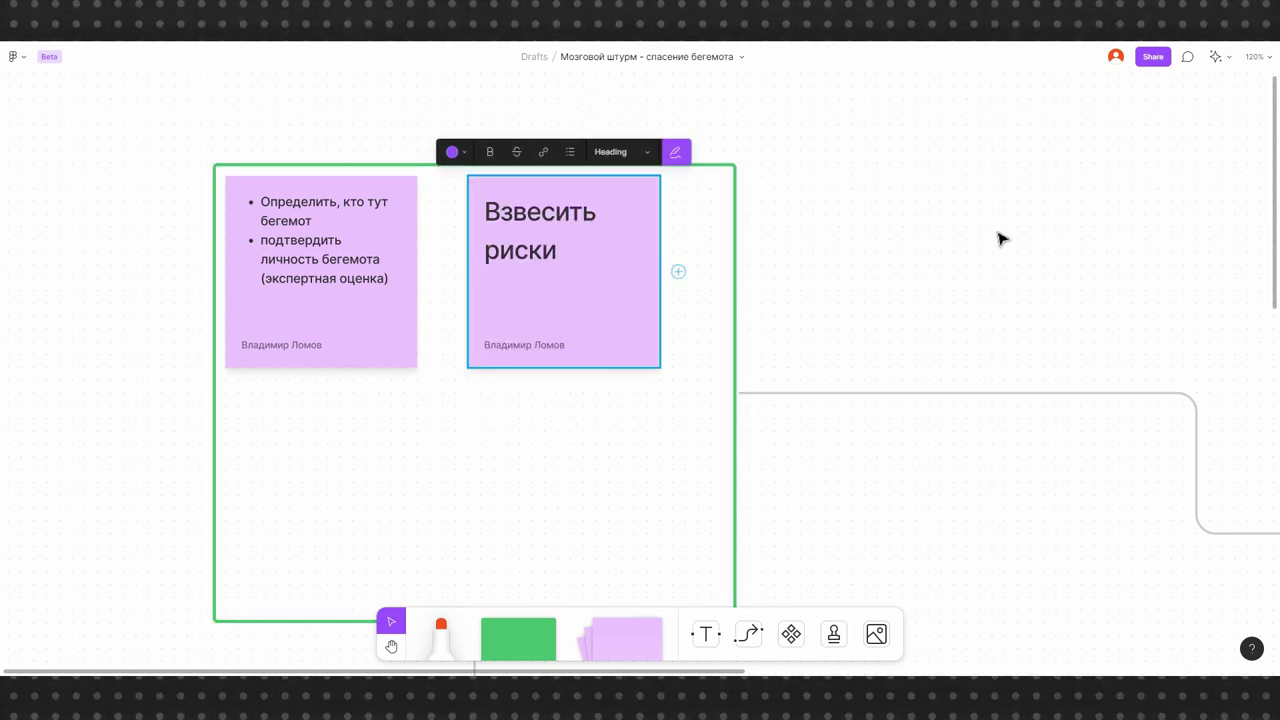
{"action": "left_click", "coordinate": [870, 280]}
{"action": "left_click_drag", "start_coordinate": [1014, 455], "coordinate": [738, 322]}
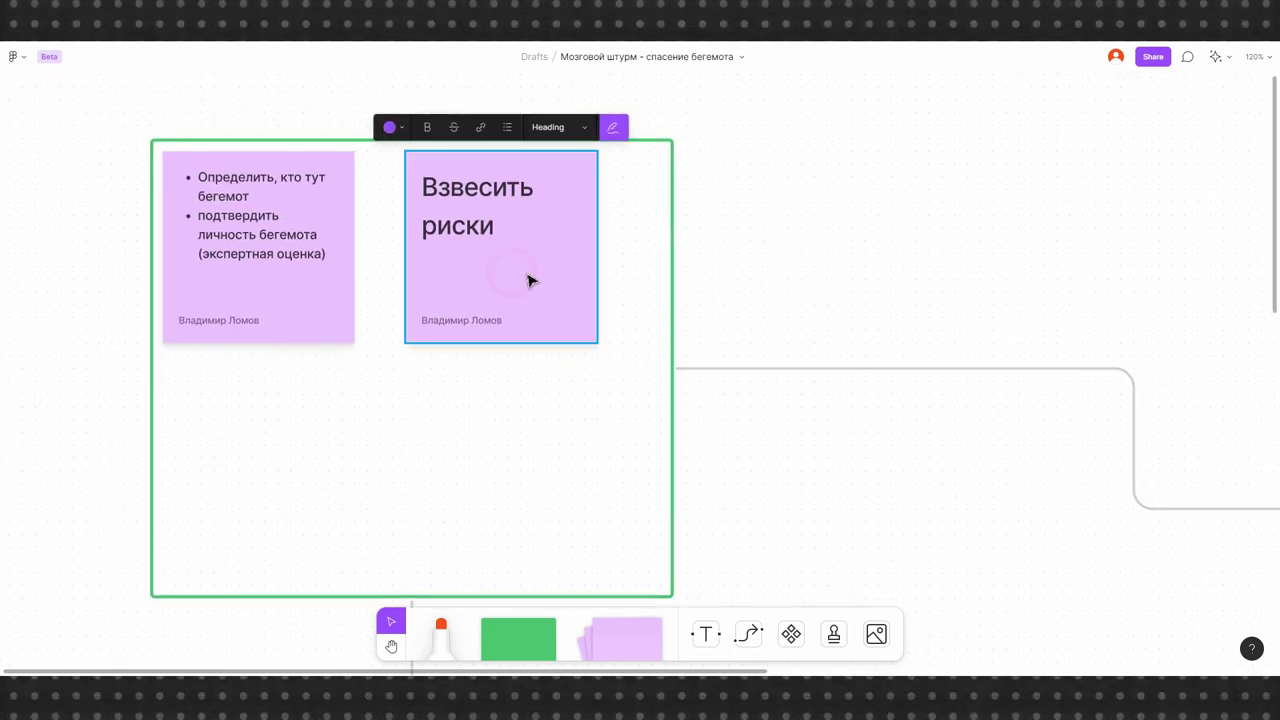
Connect the two stickies, with no end arrowhead and an arrowhead at the start
{"action": "left_click", "coordinate": [750, 635]}
{"action": "left_click_drag", "start_coordinate": [352, 248], "coordinate": [455, 357]}
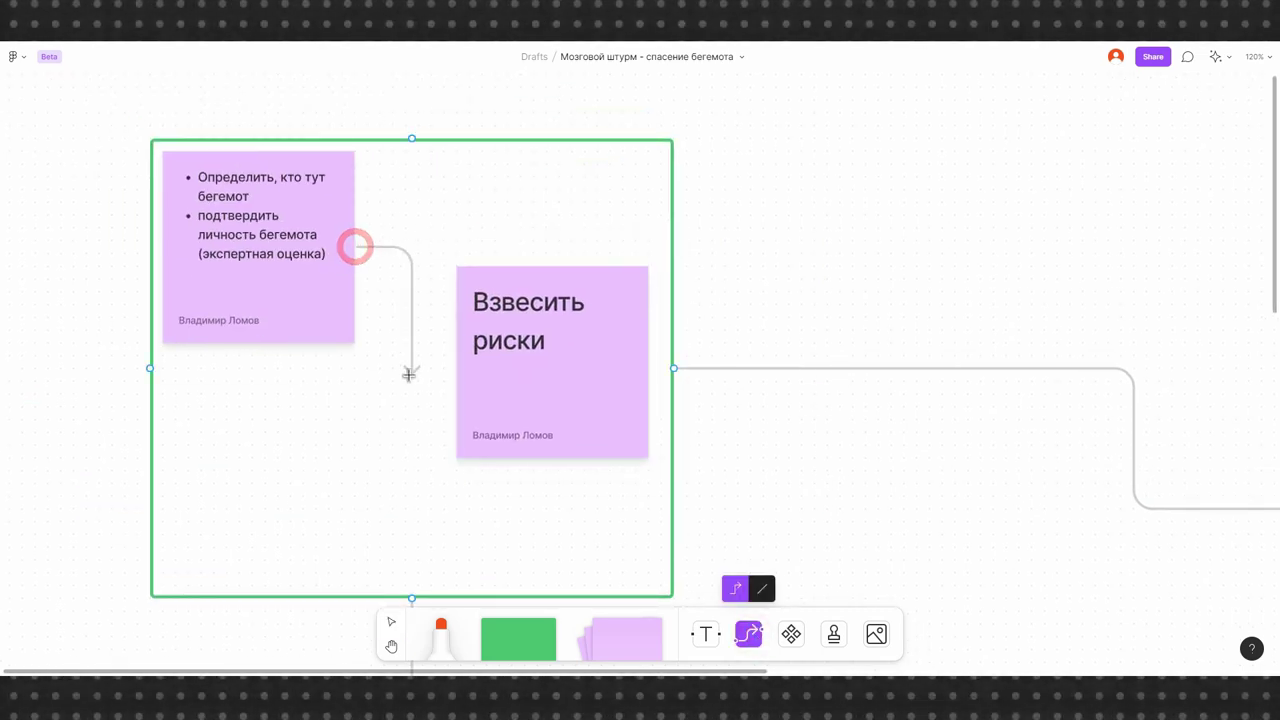
{"action": "left_click_drag", "start_coordinate": [528, 300], "coordinate": [530, 302]}
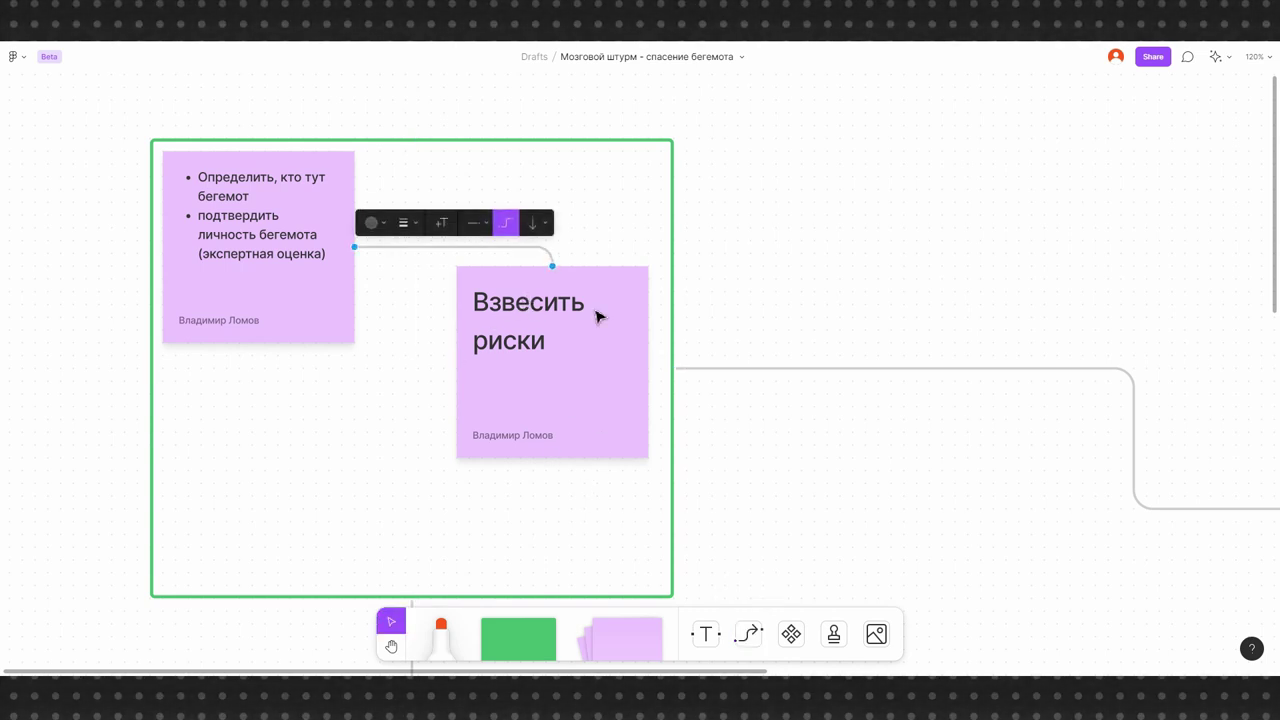
{"action": "left_click", "coordinate": [441, 222]}
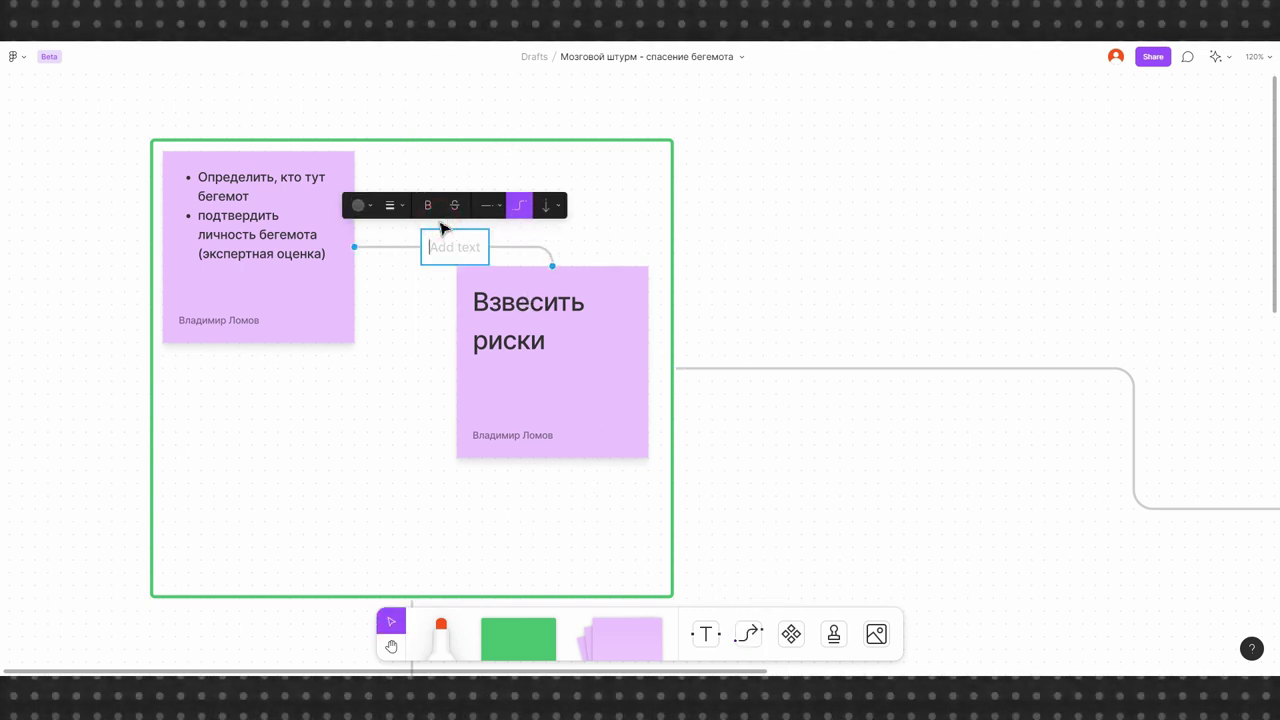
{"action": "left_click", "coordinate": [612, 238]}
{"action": "left_click", "coordinate": [540, 247]}
{"action": "left_click", "coordinate": [536, 224]}
{"action": "key", "text": "Left"}
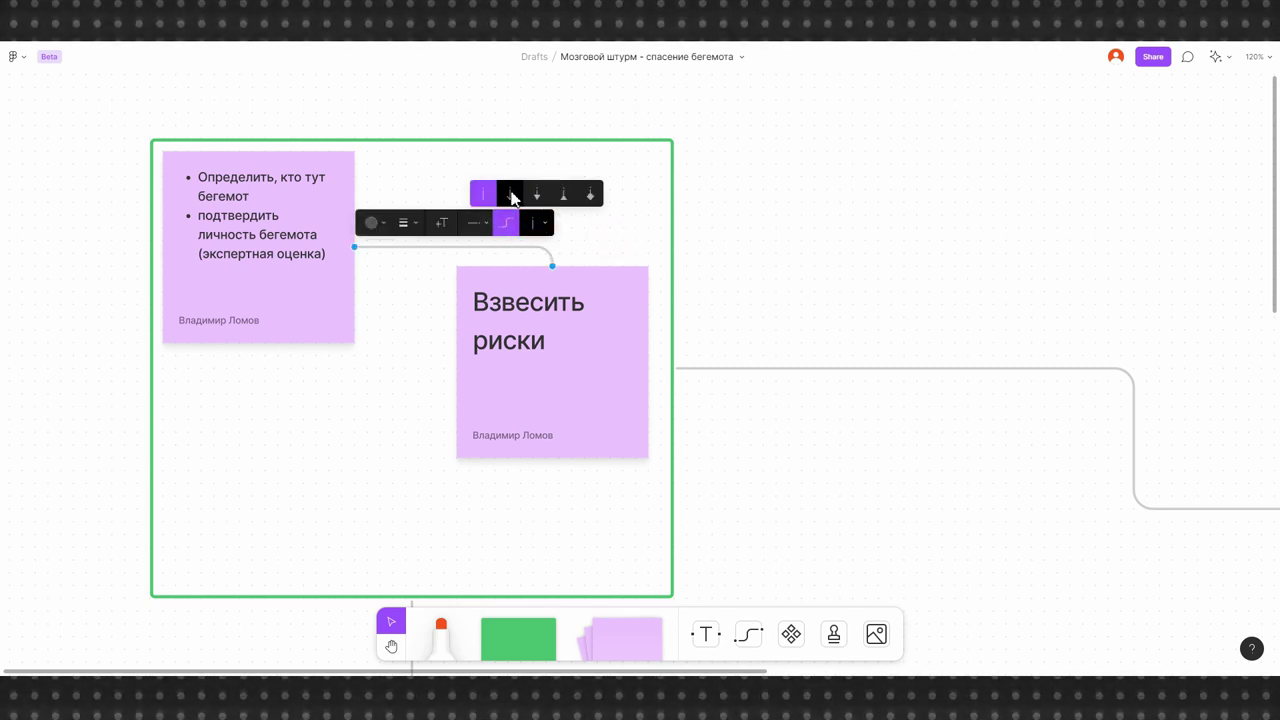
{"action": "left_click", "coordinate": [482, 227]}
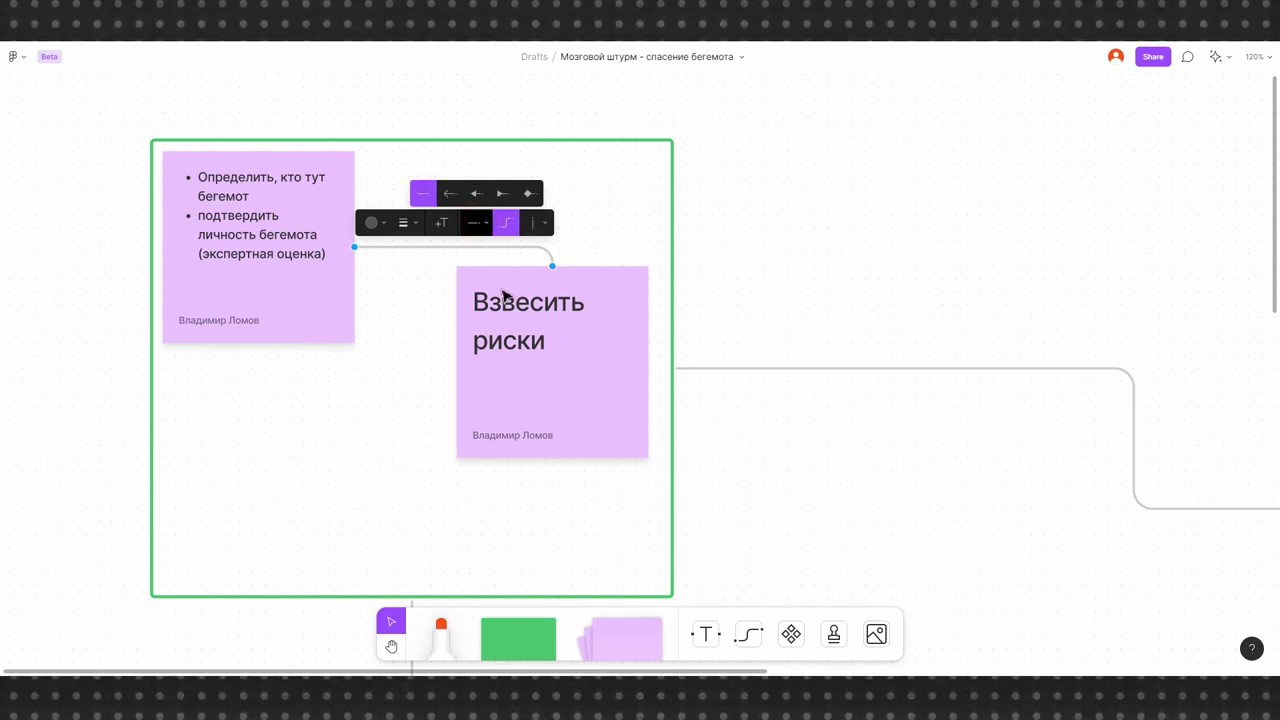
{"action": "left_click", "coordinate": [450, 194]}
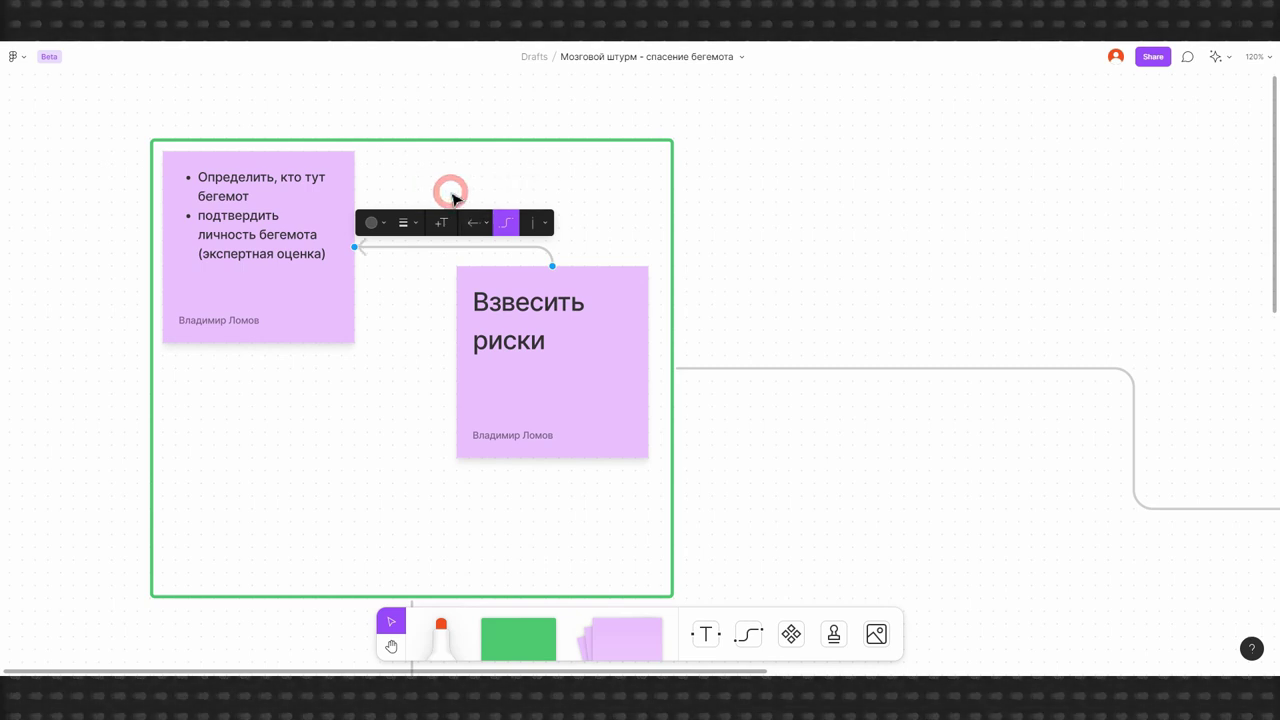
Swap the stickies so «Взвесить риски» is on the left and the bullet-list sticky on the right
{"action": "left_click_drag", "start_coordinate": [555, 325], "coordinate": [257, 371]}
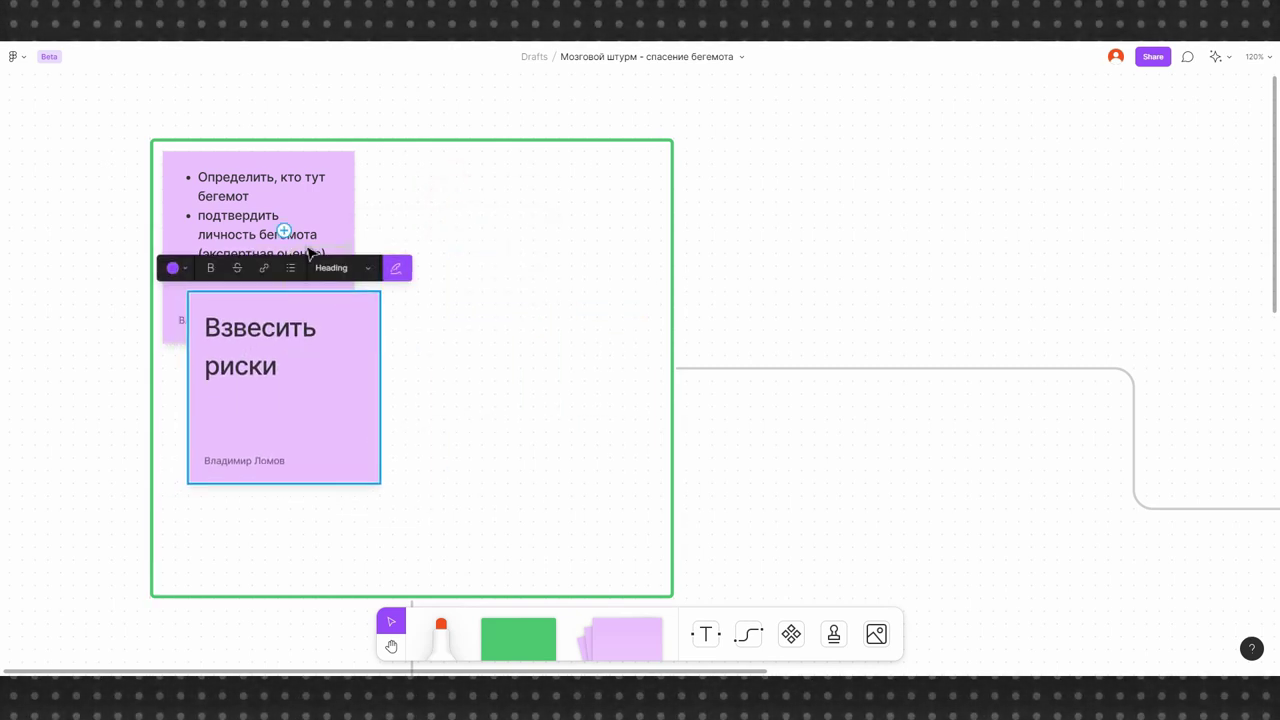
{"action": "left_click_drag", "start_coordinate": [286, 229], "coordinate": [603, 277]}
{"action": "left_click", "coordinate": [603, 286]}
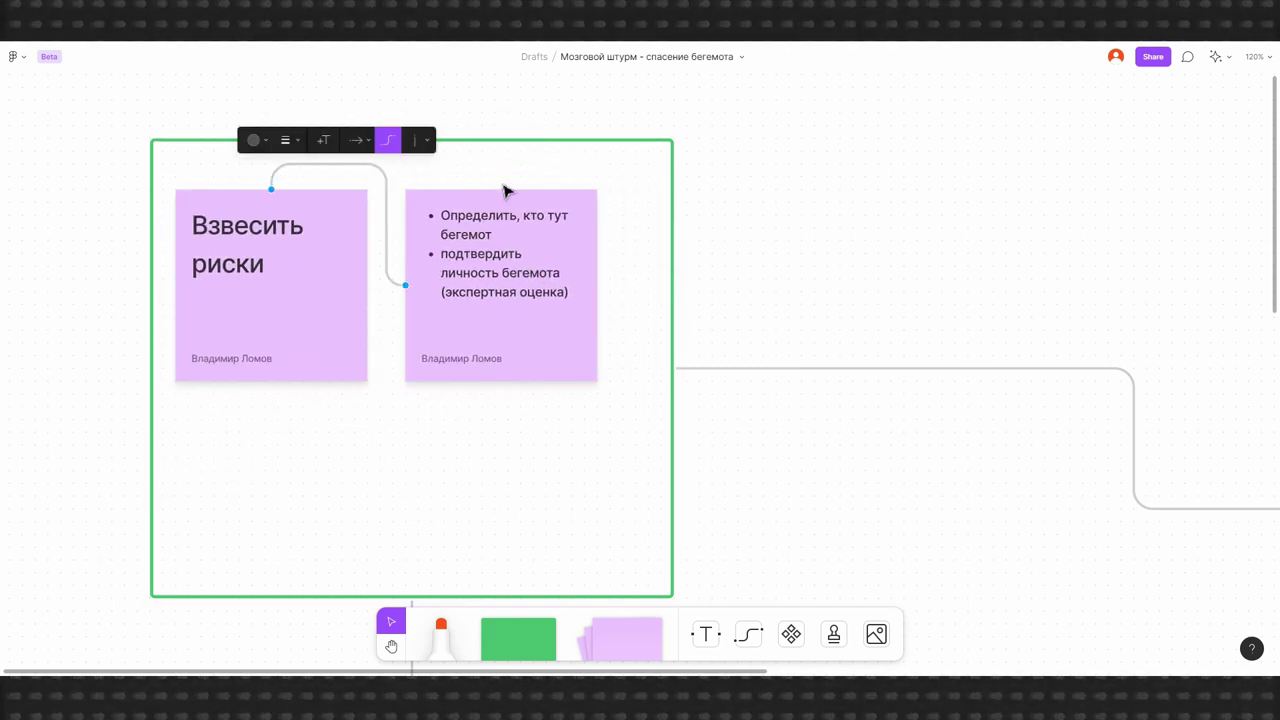
{"action": "left_click_drag", "start_coordinate": [551, 360], "coordinate": [603, 360]}
{"action": "left_click", "coordinate": [791, 634]}
Put a small gradient star sticker on the «Взвесить риски» sticky
{"action": "left_click", "coordinate": [734, 303]}
{"action": "scroll", "coordinate": [743, 446], "scroll_direction": "down", "scroll_amount": 5}
{"action": "mouse_move", "coordinate": [725, 430]}
{"action": "left_mouse_down"}
{"action": "mouse_move", "coordinate": [505, 462]}
{"action": "mouse_move", "coordinate": [289, 307]}
{"action": "left_mouse_up"}
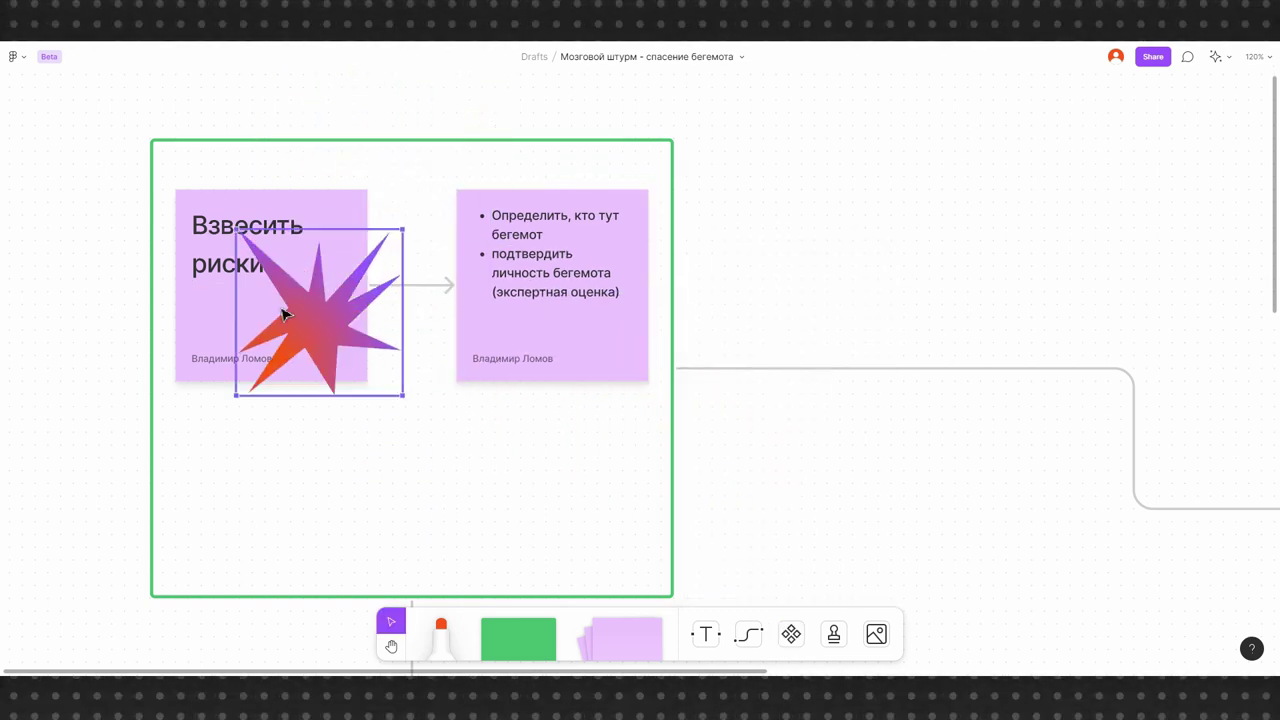
{"action": "left_click_drag", "start_coordinate": [383, 246], "coordinate": [334, 277]}
{"action": "left_click", "coordinate": [376, 410]}
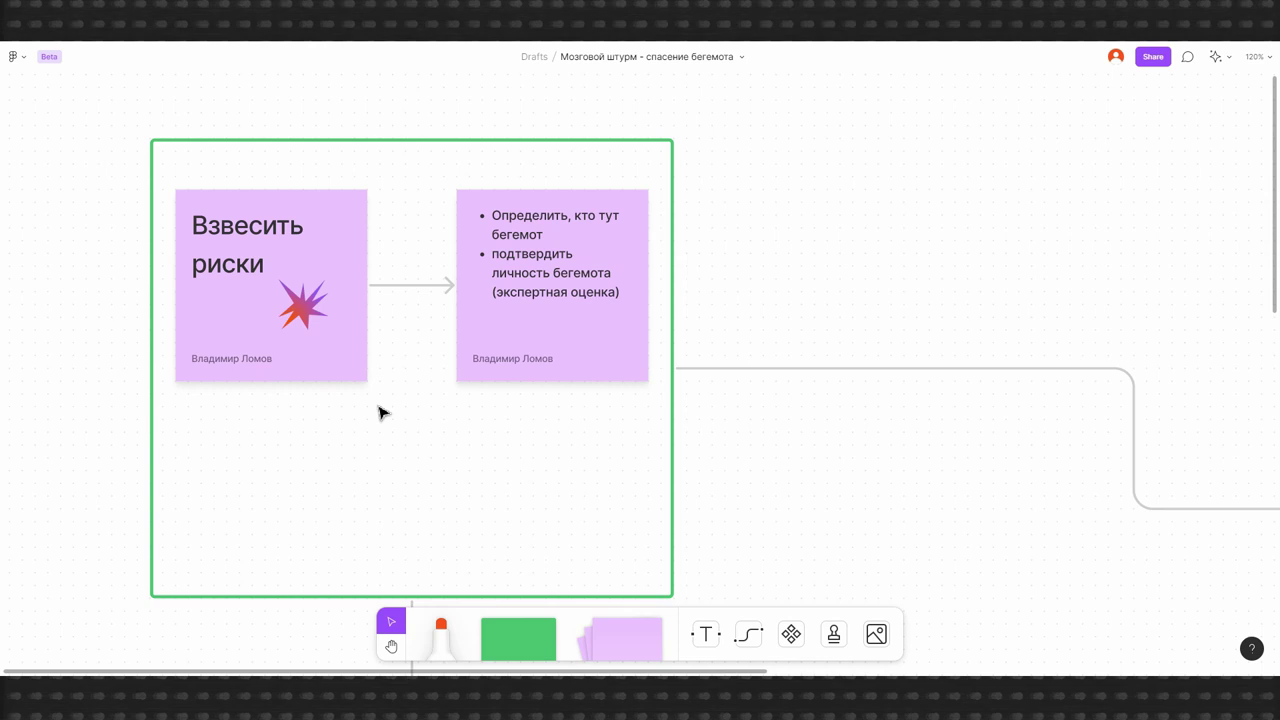
Stamp three thumbs-up and one thumbs-down on the «Взвесить риски» sticky
{"action": "left_click", "coordinate": [829, 640]}
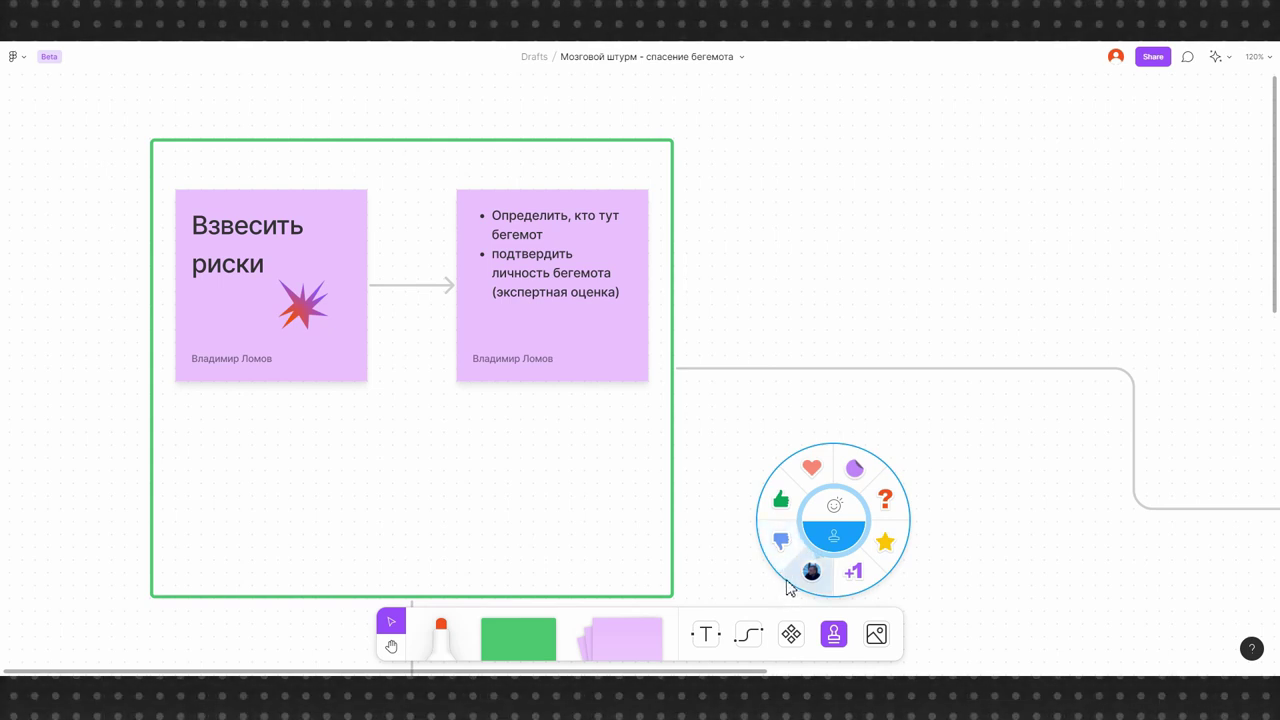
{"action": "left_click", "coordinate": [785, 510]}
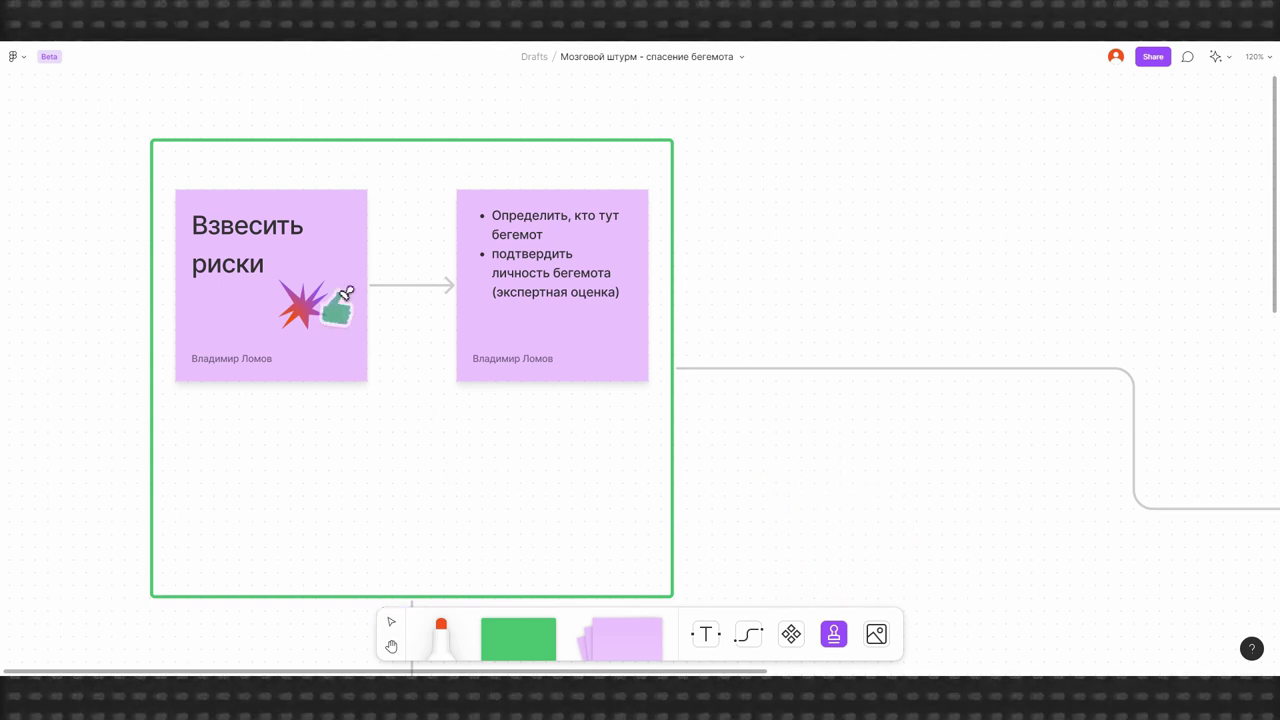
{"action": "left_click", "coordinate": [343, 215]}
{"action": "left_click", "coordinate": [838, 645]}
{"action": "left_click", "coordinate": [780, 498]}
{"action": "left_click", "coordinate": [325, 232]}
{"action": "left_click", "coordinate": [838, 637]}
{"action": "left_click", "coordinate": [797, 506]}
{"action": "left_click", "coordinate": [350, 263]}
{"action": "left_click", "coordinate": [834, 637]}
{"action": "left_click", "coordinate": [781, 541]}
{"action": "left_click", "coordinate": [294, 360]}
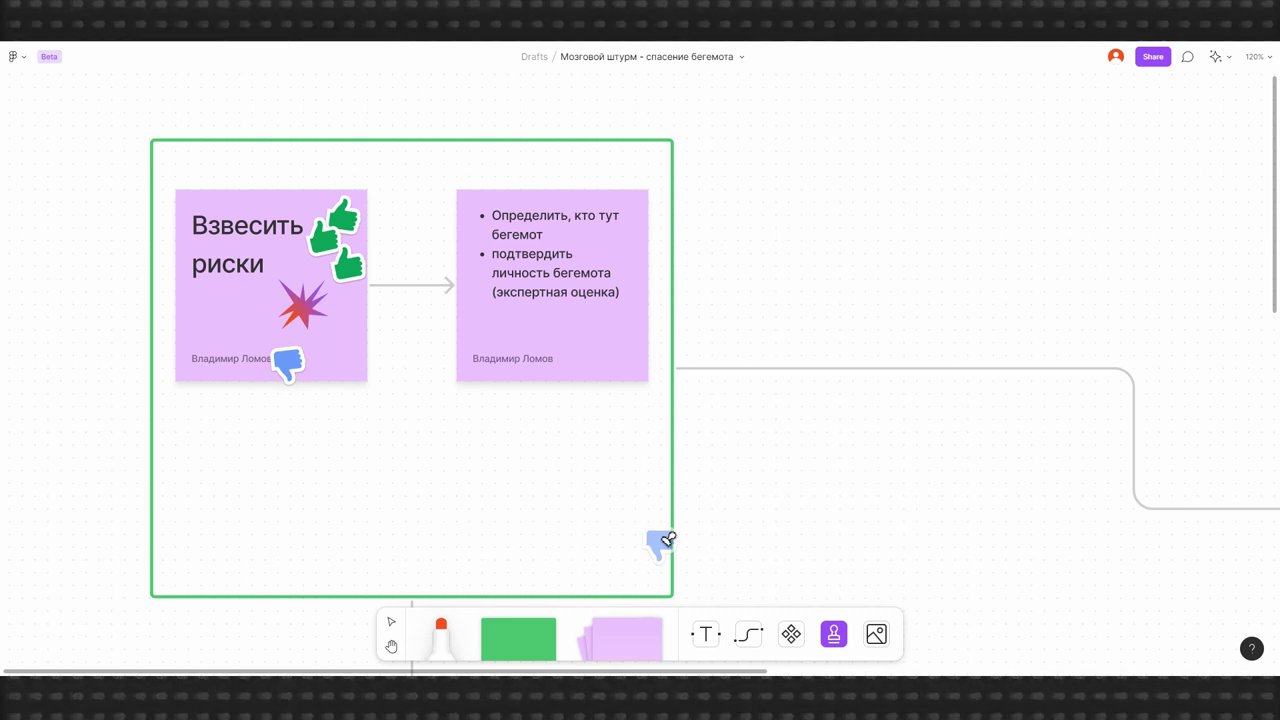
Send fire and laughing emoji reactions
{"action": "left_click", "coordinate": [832, 640]}
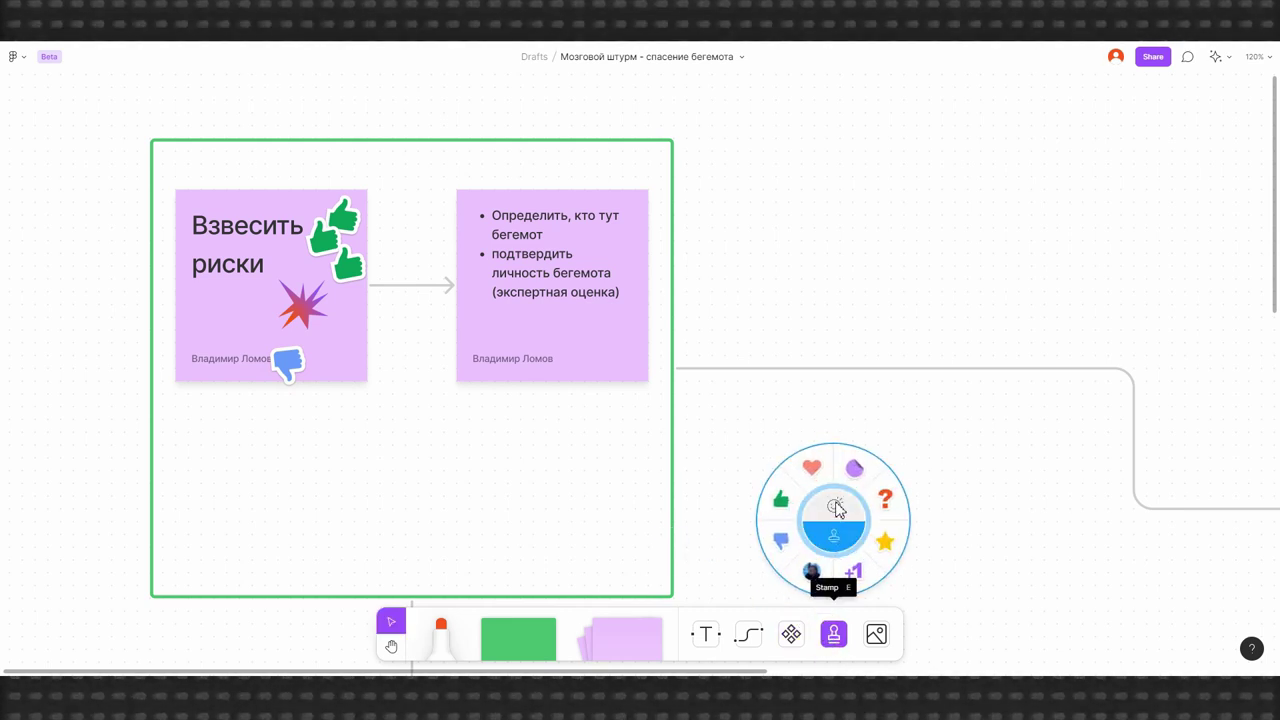
{"action": "left_click", "coordinate": [836, 508]}
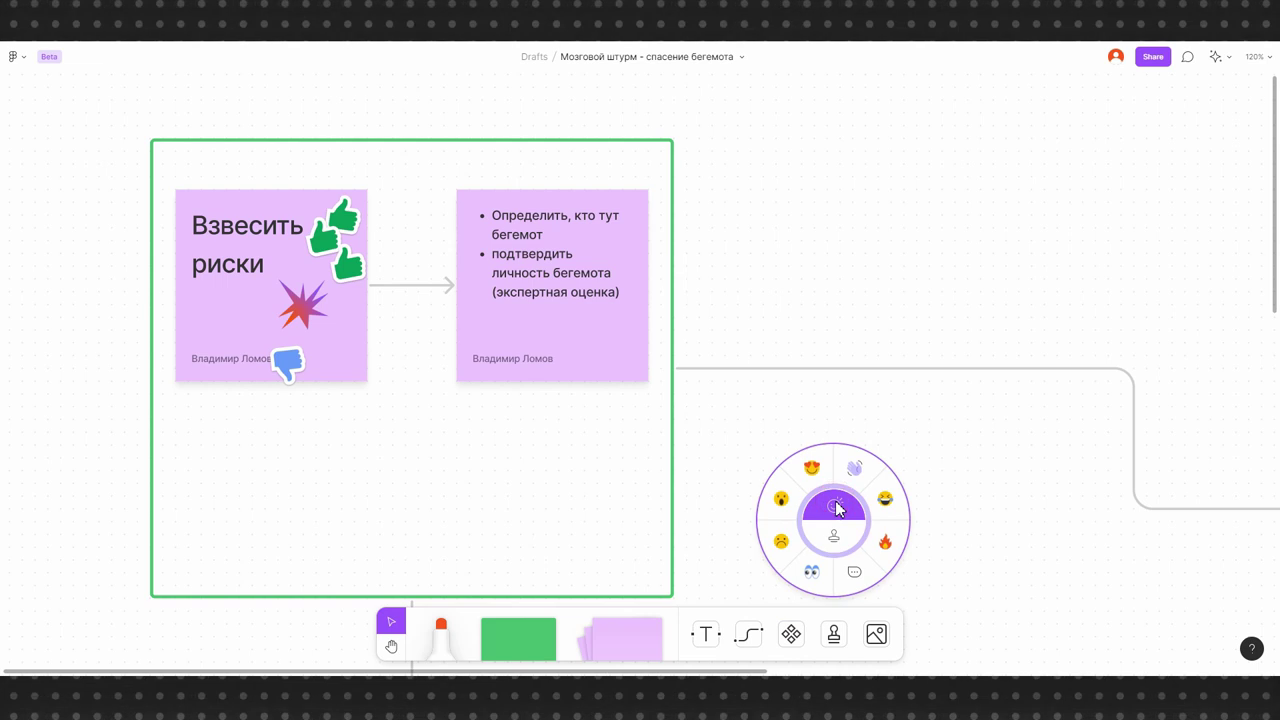
{"action": "left_click", "coordinate": [886, 544]}
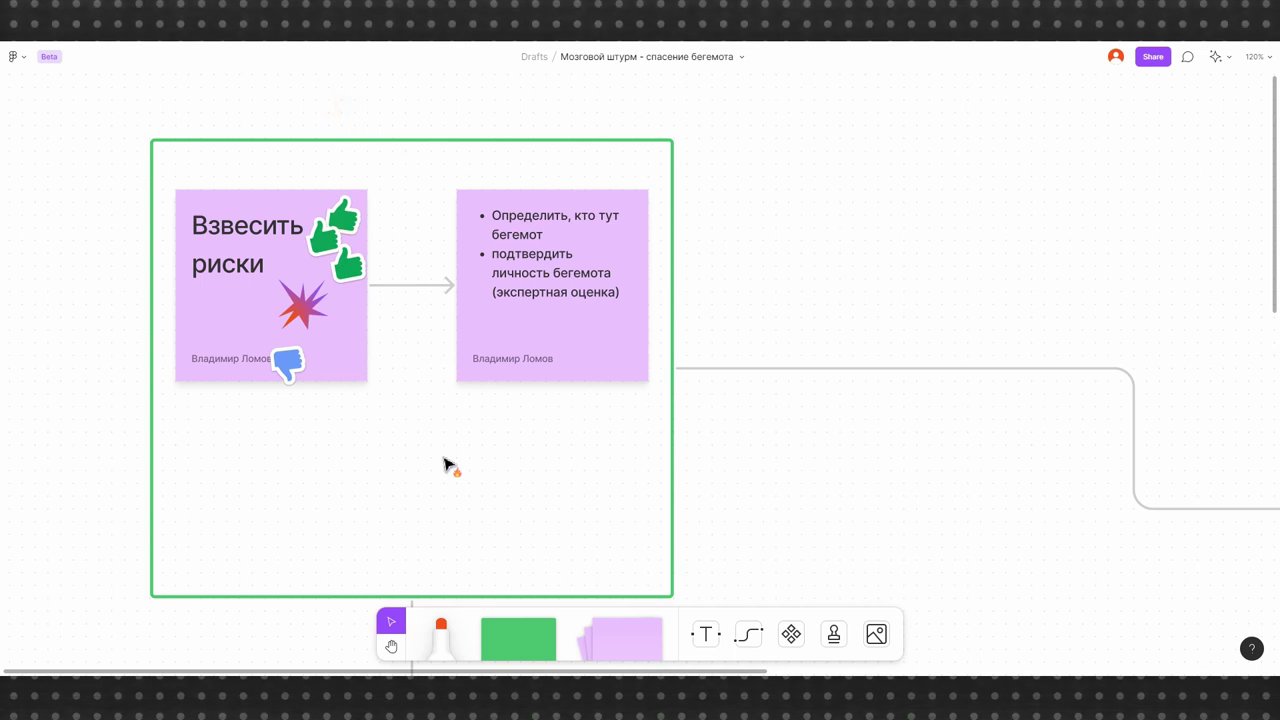
{"action": "left_click", "coordinate": [834, 634]}
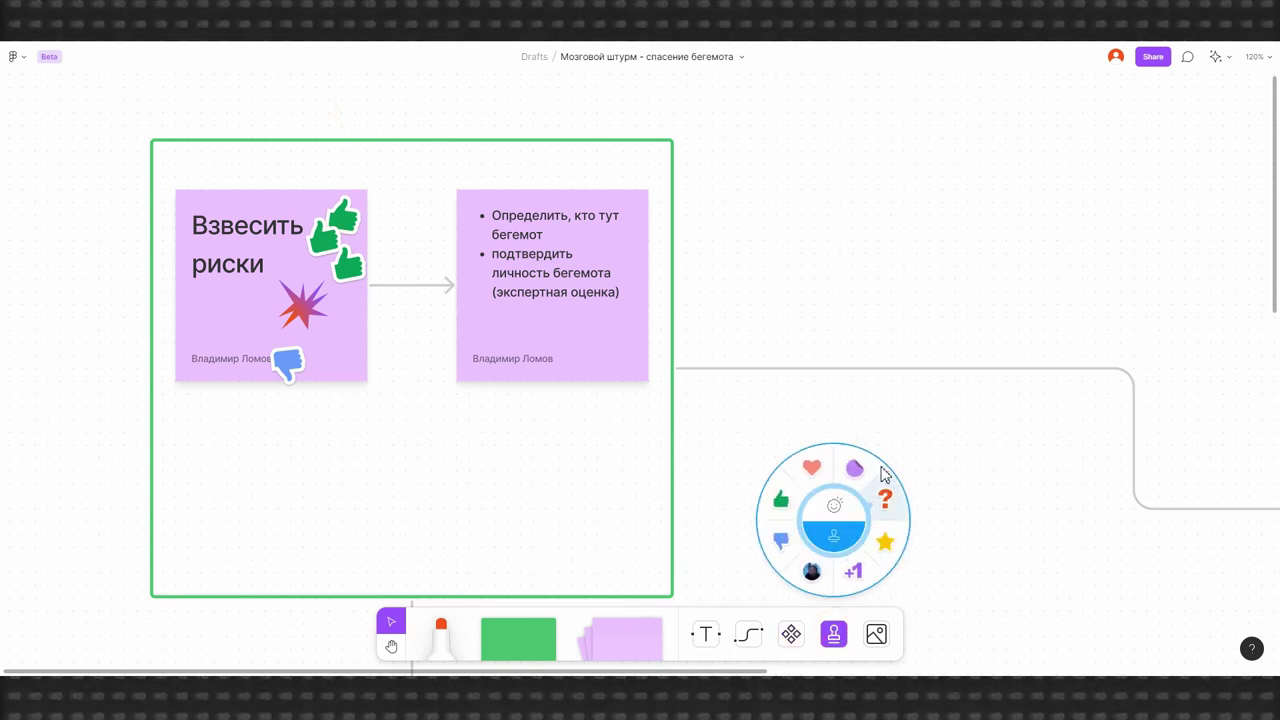
{"action": "left_click", "coordinate": [879, 505]}
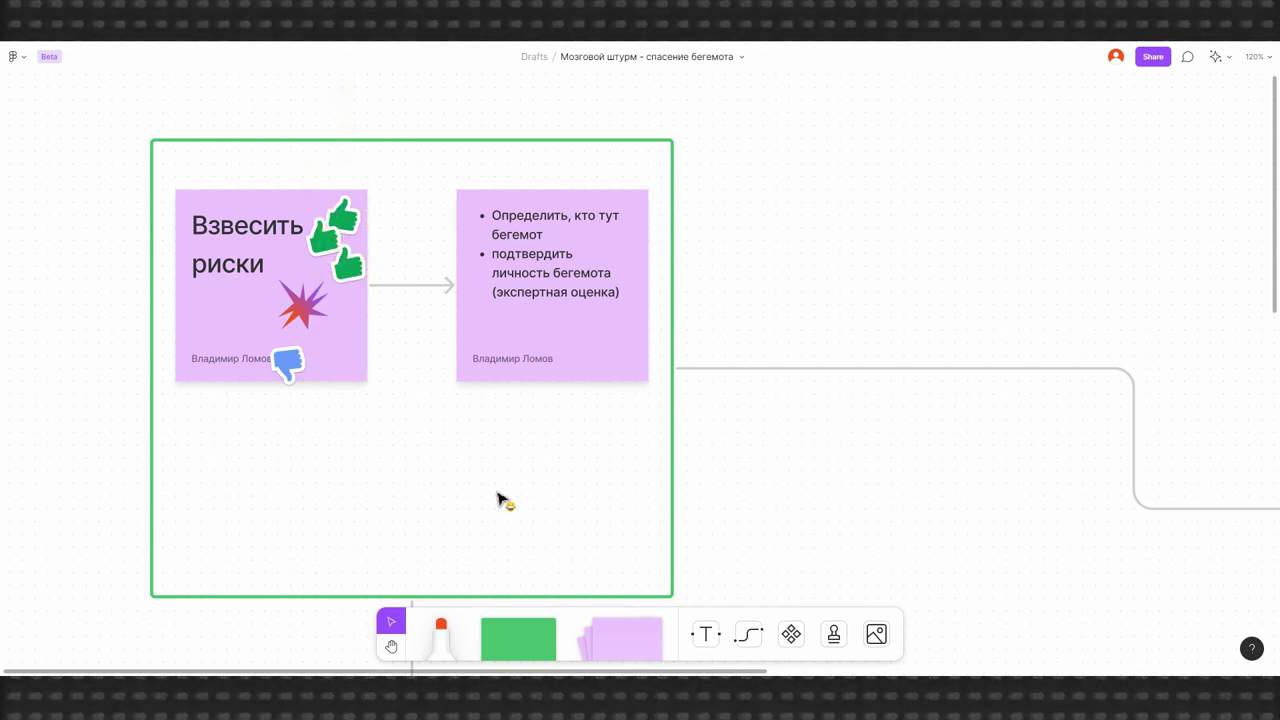
Place a Title-size «Стратегия» heading above the sticky section
{"action": "left_click", "coordinate": [876, 638]}
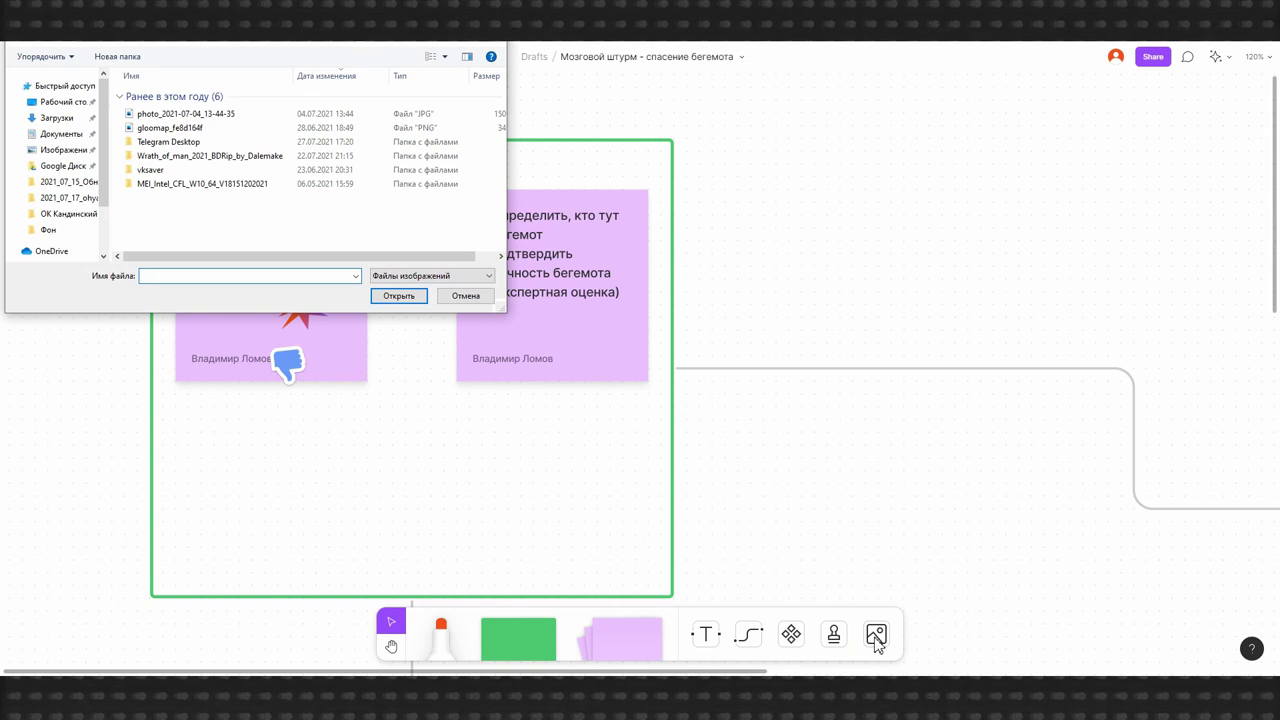
{"action": "left_click", "coordinate": [472, 299]}
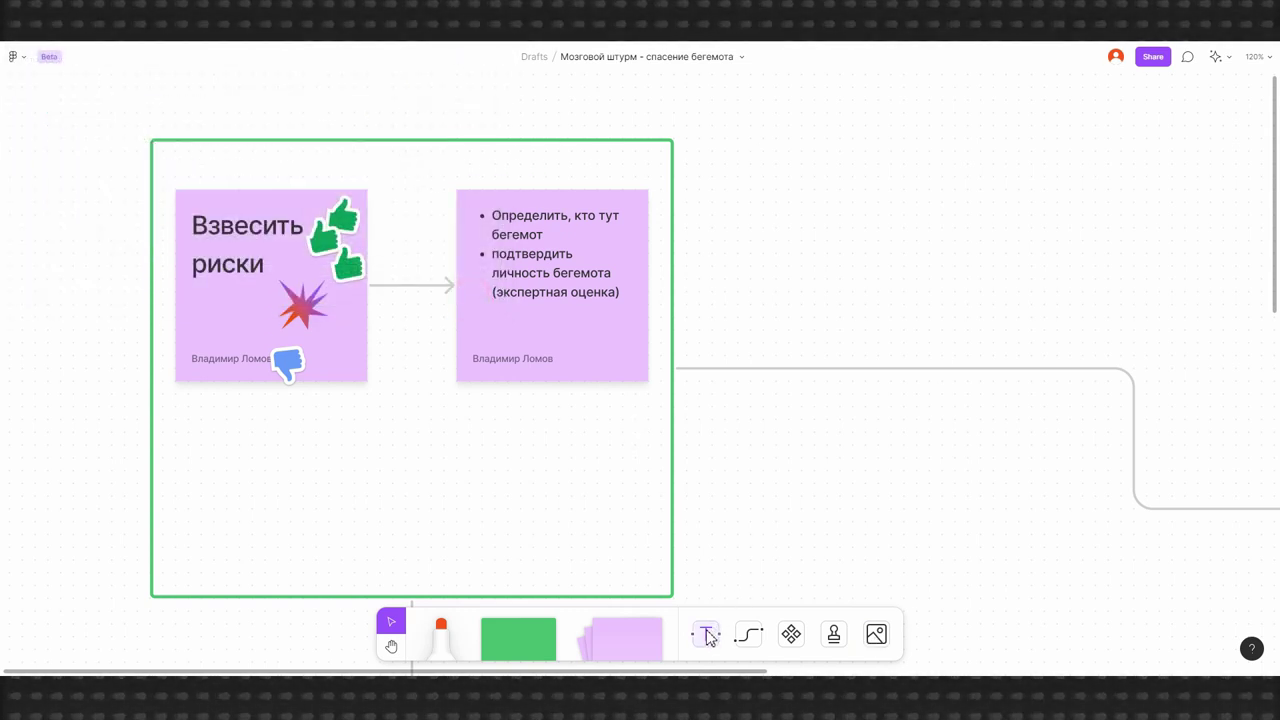
{"action": "scroll", "coordinate": [431, 240], "scroll_direction": "up", "scroll_amount": 4}
{"action": "left_click", "coordinate": [372, 280]}
{"action": "key", "text": "Escape"}
{"action": "left_click", "coordinate": [704, 636]}
{"action": "key", "text": "ctrl+z"}
{"action": "type", "text": "Стратегия"}
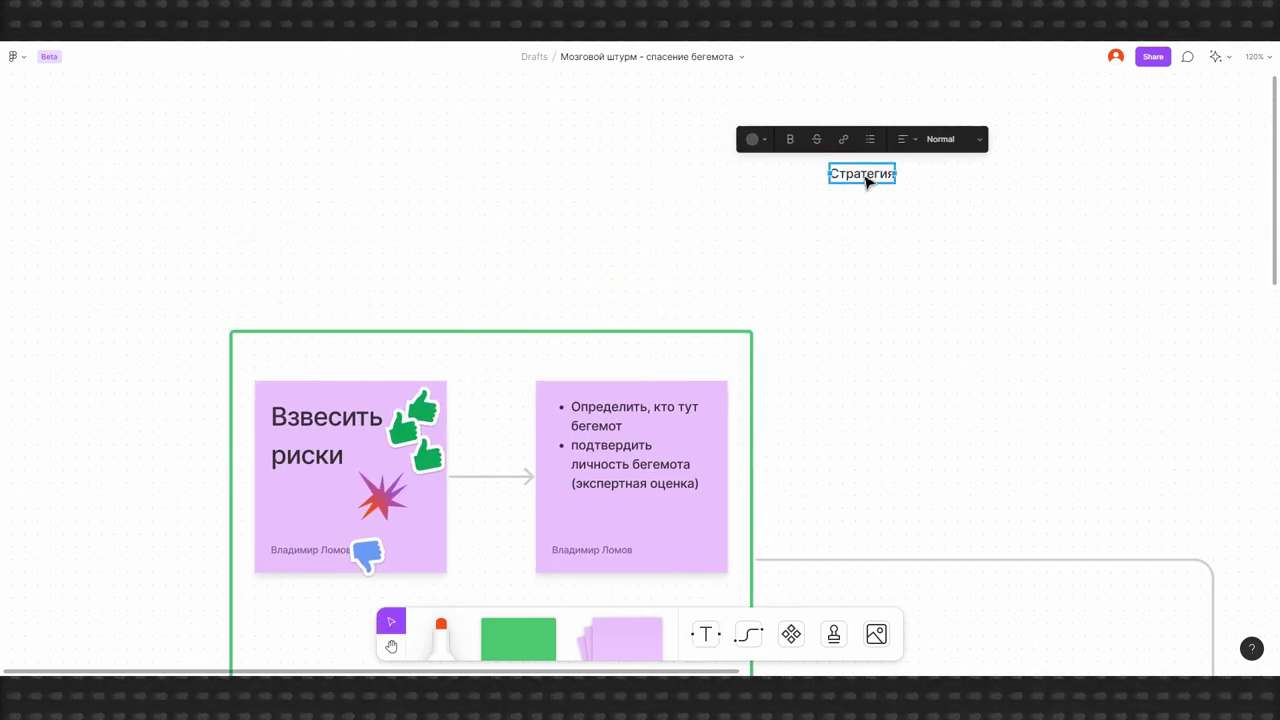
{"action": "left_click_drag", "start_coordinate": [866, 180], "coordinate": [443, 200]}
{"action": "left_click", "coordinate": [520, 149]}
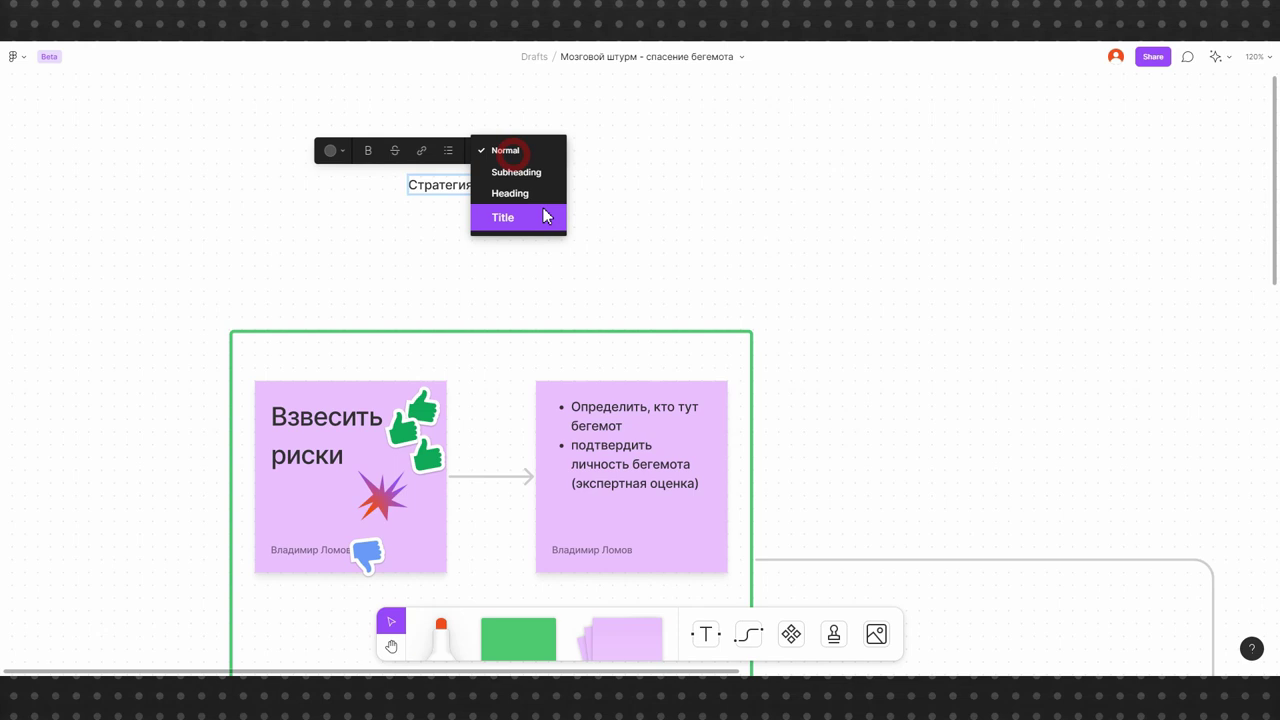
{"action": "left_click", "coordinate": [543, 214]}
Add a «Тактика» text label and connect «Стратегия» to the section with an arrow
{"action": "scroll", "coordinate": [555, 470], "scroll_direction": "down", "scroll_amount": 5}
{"action": "key", "text": "t"}
{"action": "left_click_drag", "start_coordinate": [586, 258], "coordinate": [749, 300]}
{"action": "type", "text": "Тактика"}
{"action": "key", "text": "Escape"}
{"action": "key", "text": "ctrl+z"}
{"action": "key", "text": "x"}
{"action": "left_click_drag", "start_coordinate": [317, 213], "coordinate": [233, 299]}
{"action": "left_click", "coordinate": [357, 161]}
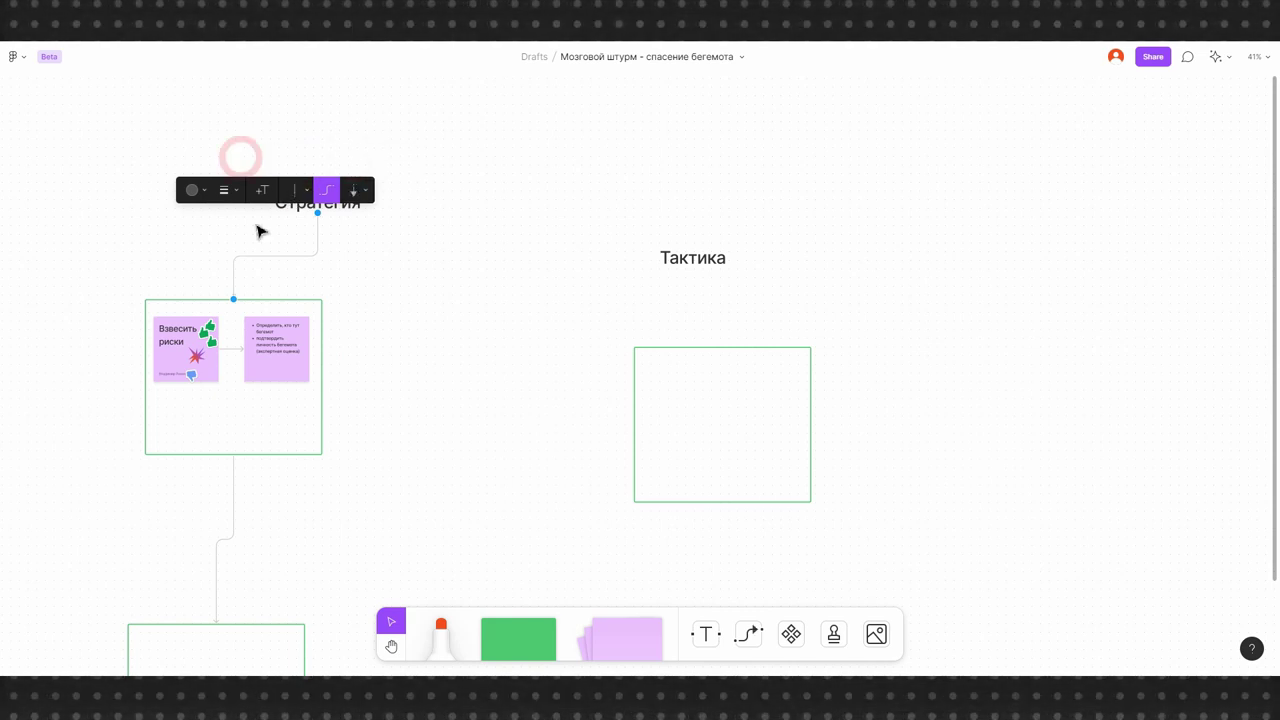
Connect Стратегия to the lower frame, attaching the connector at the frame's top middle
{"action": "left_click", "coordinate": [748, 634]}
{"action": "mouse_move", "coordinate": [317, 210]}
{"action": "left_mouse_down"}
{"action": "mouse_move", "coordinate": [260, 623]}
{"action": "mouse_move", "coordinate": [490, 285]}
{"action": "left_mouse_up"}
{"action": "left_click", "coordinate": [474, 376]}
{"action": "left_click_drag", "start_coordinate": [406, 289], "coordinate": [510, 286]}
{"action": "left_click", "coordinate": [573, 220]}
Move Тактика and its frame up in line with Стратегия and the middle frame
{"action": "left_click_drag", "start_coordinate": [748, 393], "coordinate": [885, 357]}
{"action": "left_click_drag", "start_coordinate": [706, 260], "coordinate": [840, 214]}
{"action": "mouse_move", "coordinate": [851, 369]}
{"action": "left_mouse_down"}
{"action": "mouse_move", "coordinate": [846, 329]}
{"action": "mouse_move", "coordinate": [844, 345]}
{"action": "left_mouse_up"}
Add three green stickies to the Тактика frame, widen it, and fill the section green
{"action": "mouse_move", "coordinate": [612, 618]}
{"action": "left_mouse_down"}
{"action": "mouse_move", "coordinate": [805, 330]}
{"action": "mouse_move", "coordinate": [905, 366]}
{"action": "mouse_move", "coordinate": [1137, 331]}
{"action": "mouse_move", "coordinate": [1128, 223]}
{"action": "mouse_move", "coordinate": [1100, 248]}
{"action": "left_mouse_up"}
{"action": "left_click", "coordinate": [643, 500]}
{"action": "left_click", "coordinate": [260, 452]}
{"action": "left_click", "coordinate": [205, 278]}
{"action": "left_click", "coordinate": [166, 237]}
{"action": "left_click", "coordinate": [277, 350]}
{"action": "left_click_drag", "start_coordinate": [190, 403], "coordinate": [596, 190]}
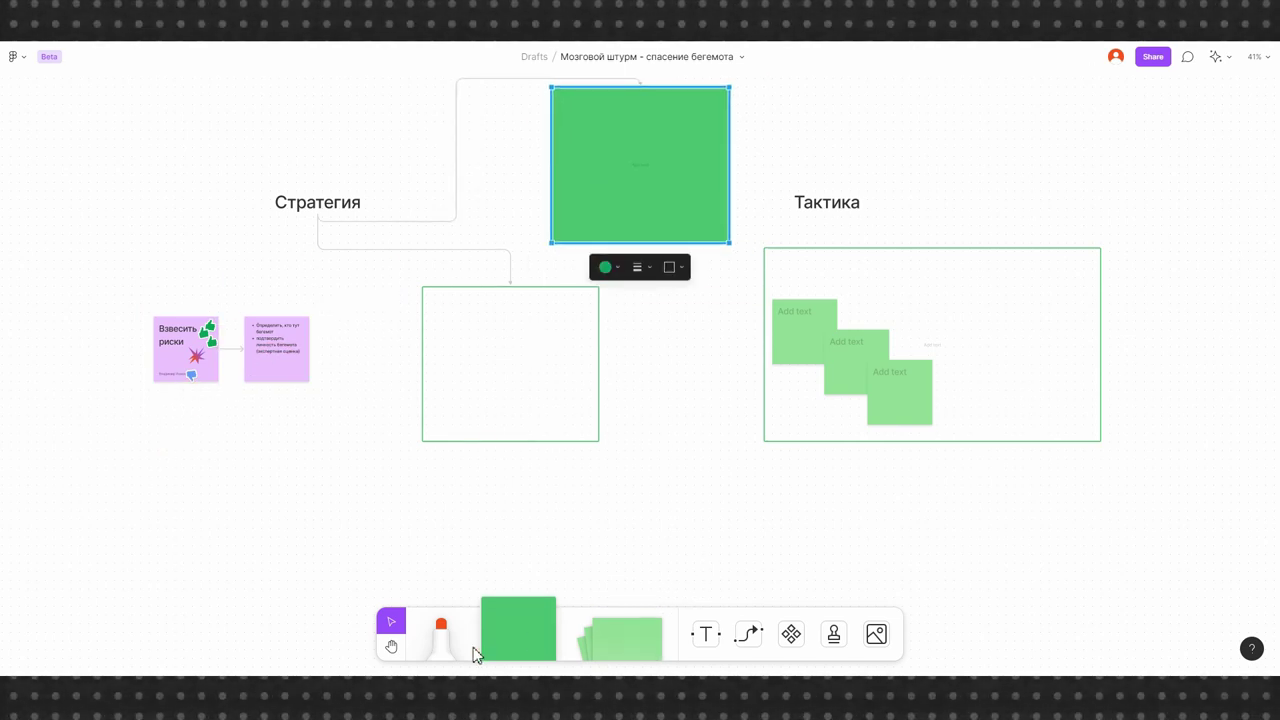
Draw a green square over the purple stickies and bring the stickies on top of it
{"action": "left_click", "coordinate": [525, 640]}
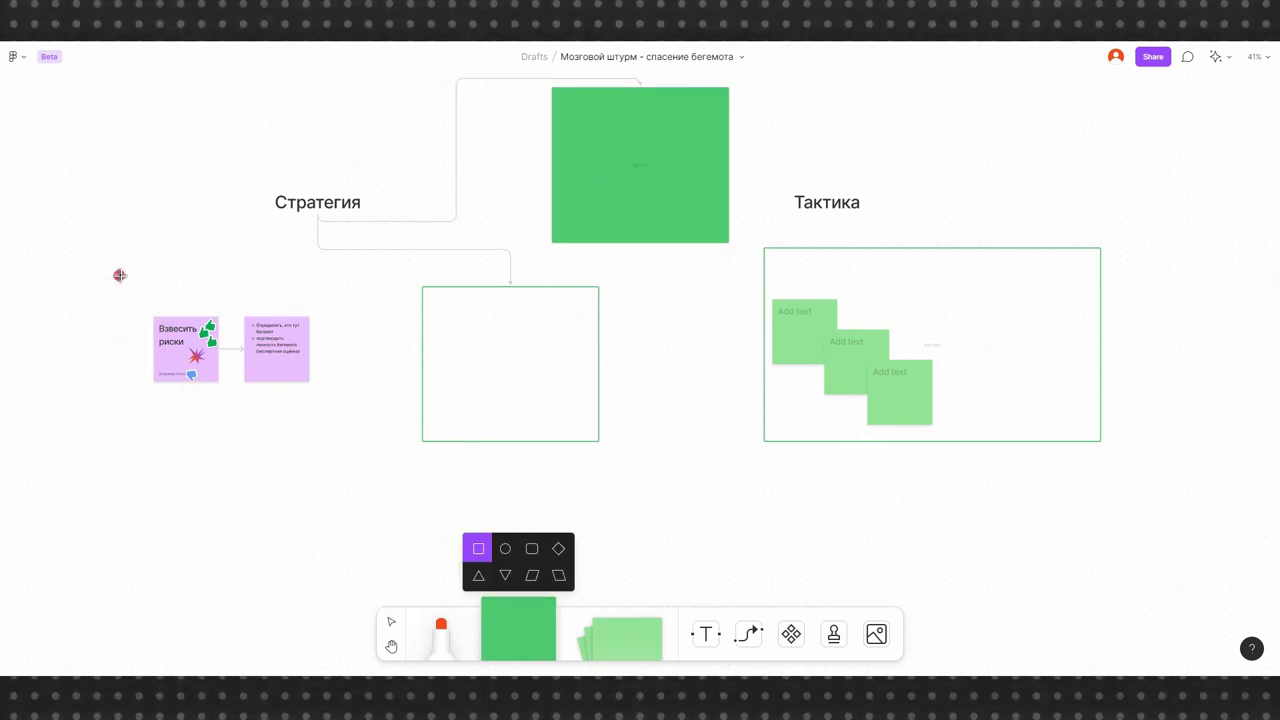
{"action": "left_click_drag", "start_coordinate": [119, 273], "coordinate": [366, 519]}
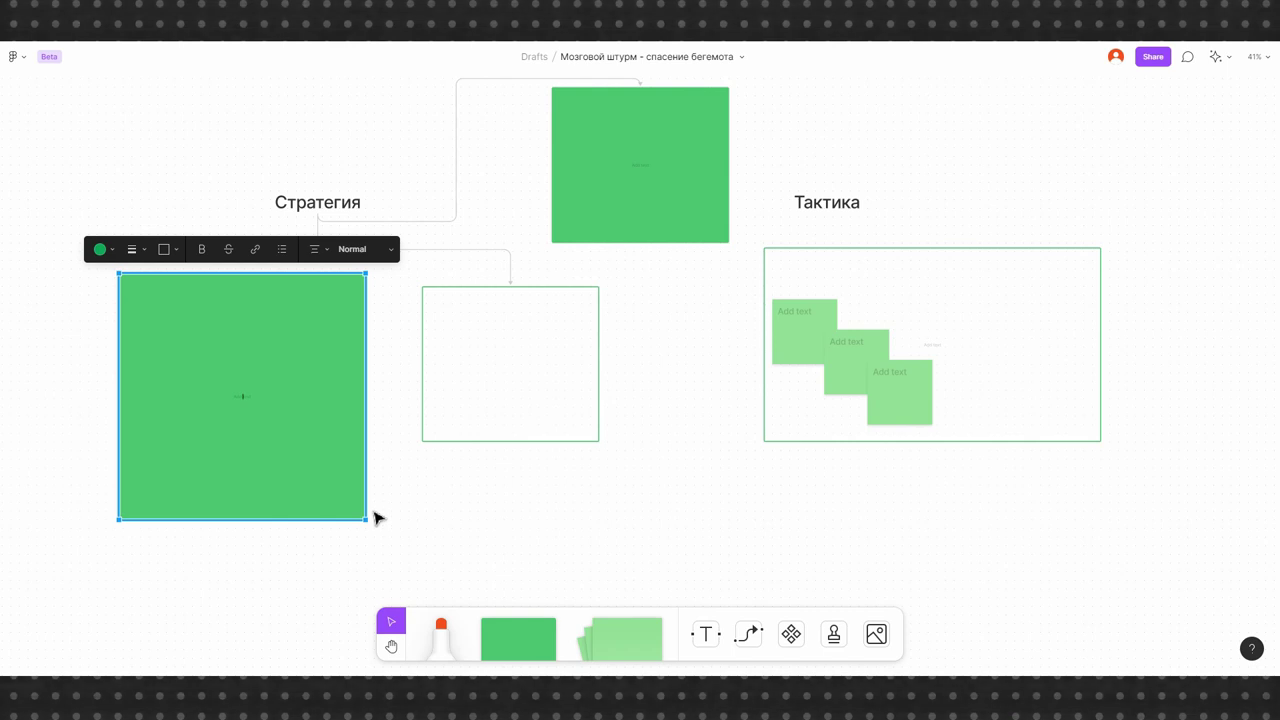
{"action": "left_click", "coordinate": [189, 450]}
{"action": "right_click", "coordinate": [189, 450]}
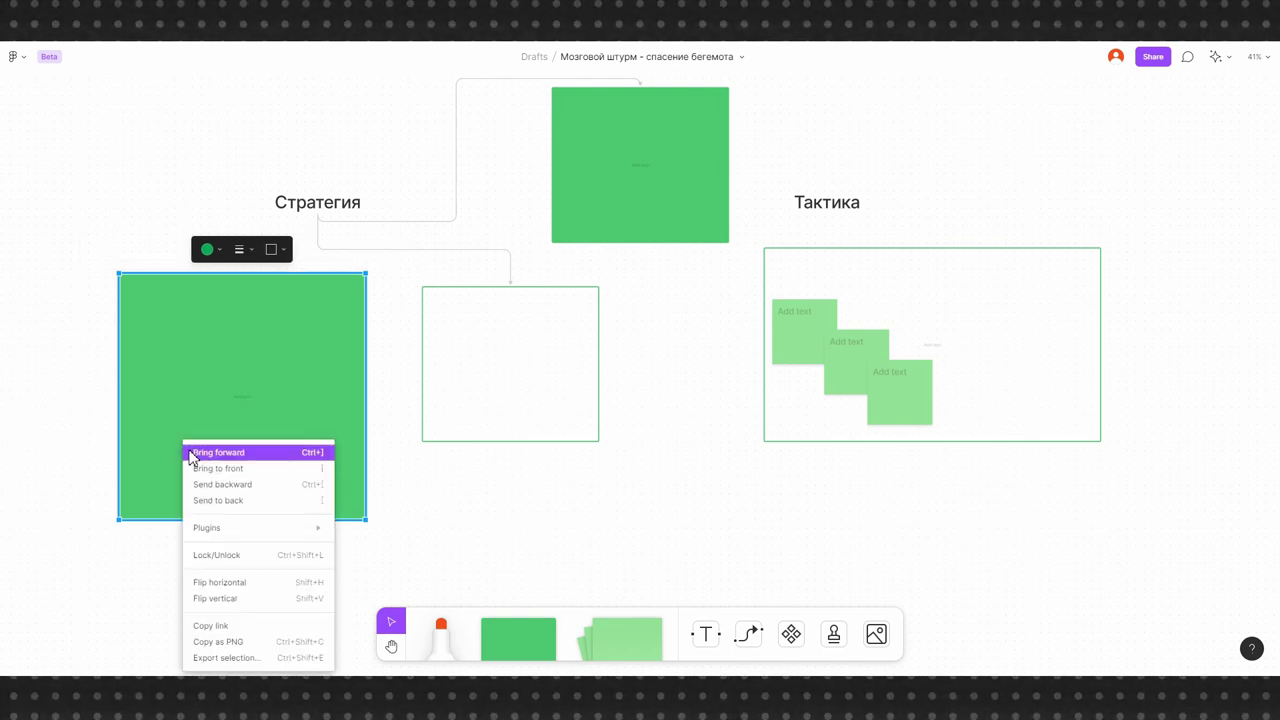
{"action": "right_click", "coordinate": [217, 443]}
{"action": "left_click", "coordinate": [255, 497]}
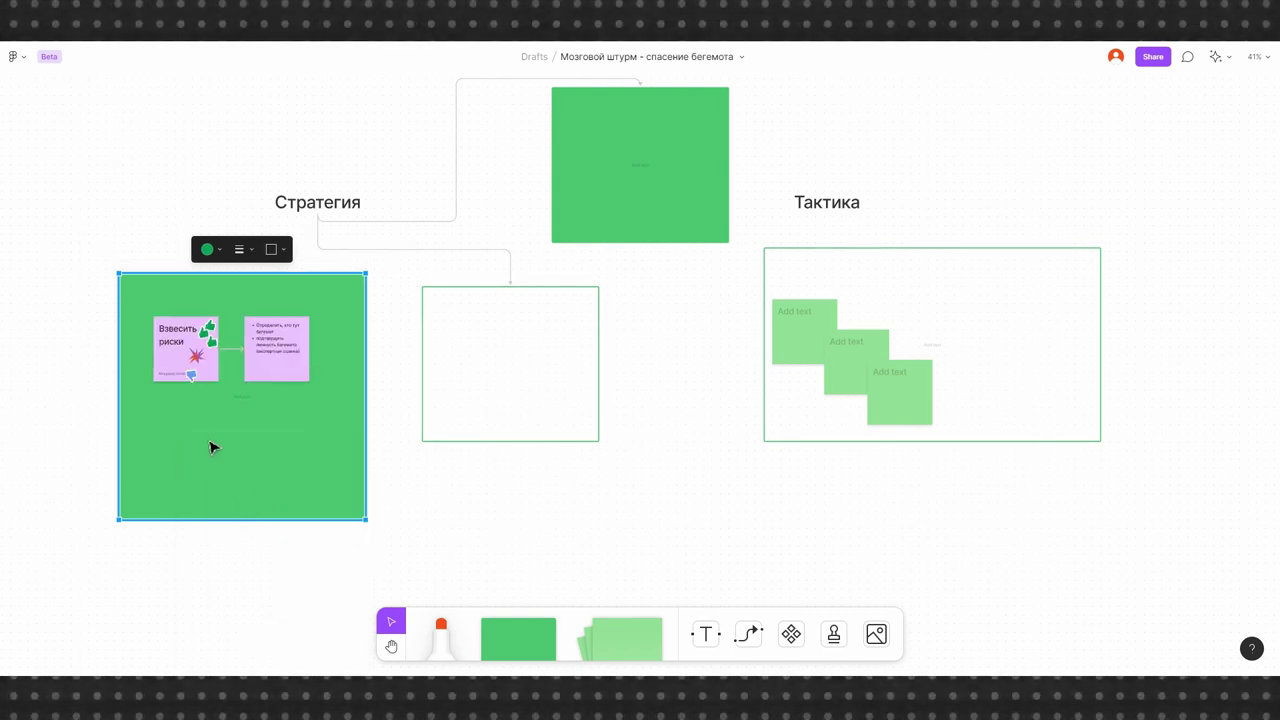
Tidy up the purple stickies inside the green square and shift the square down-left
{"action": "scroll", "coordinate": [178, 420], "scroll_direction": "up", "scroll_amount": 5, "text": "ctrl"}
{"action": "left_click", "coordinate": [187, 390]}
{"action": "scroll", "coordinate": [277, 414], "scroll_direction": "down", "scroll_amount": 5, "text": "ctrl"}
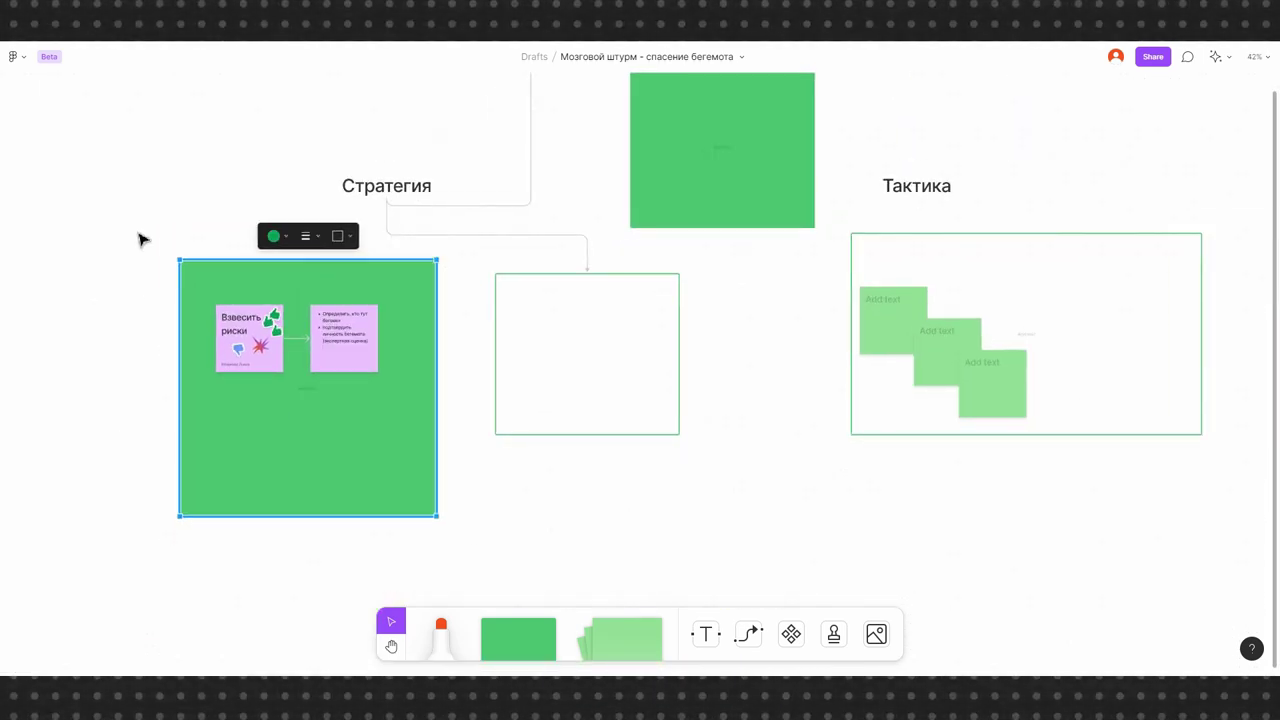
{"action": "left_click_drag", "start_coordinate": [128, 230], "coordinate": [383, 535]}
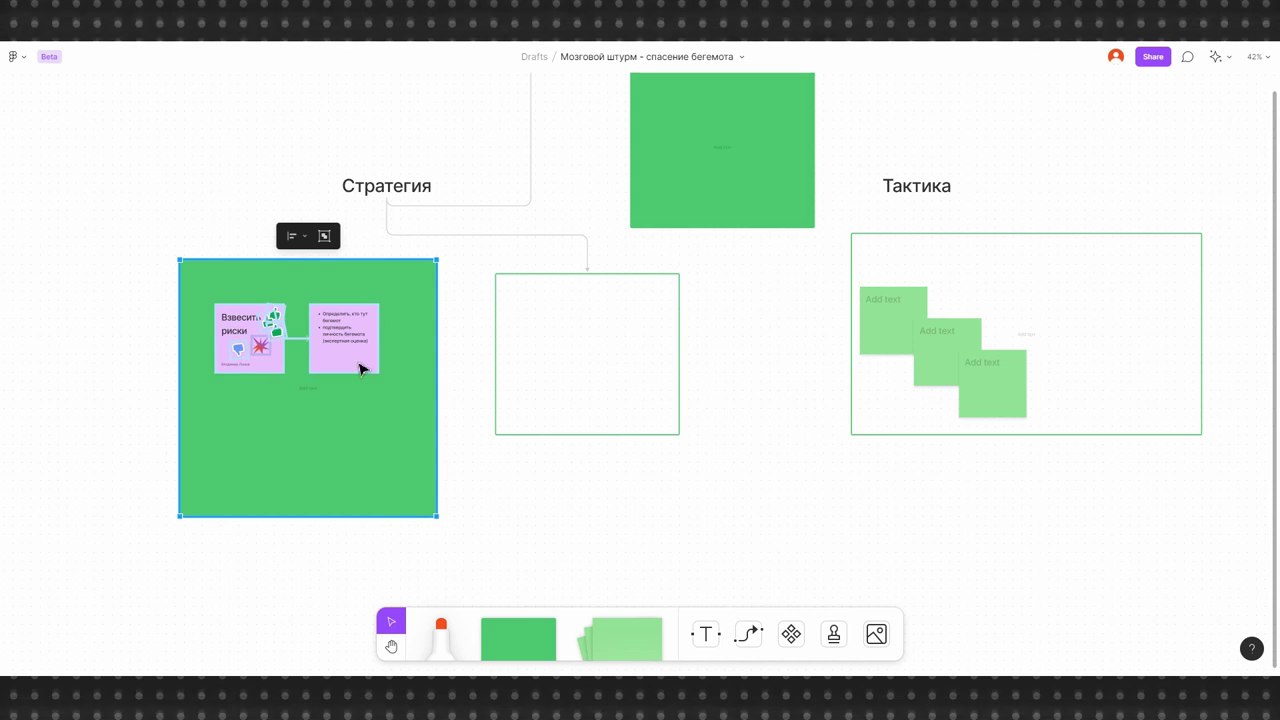
{"action": "left_click", "coordinate": [323, 236]}
{"action": "left_click_drag", "start_coordinate": [418, 316], "coordinate": [291, 347]}
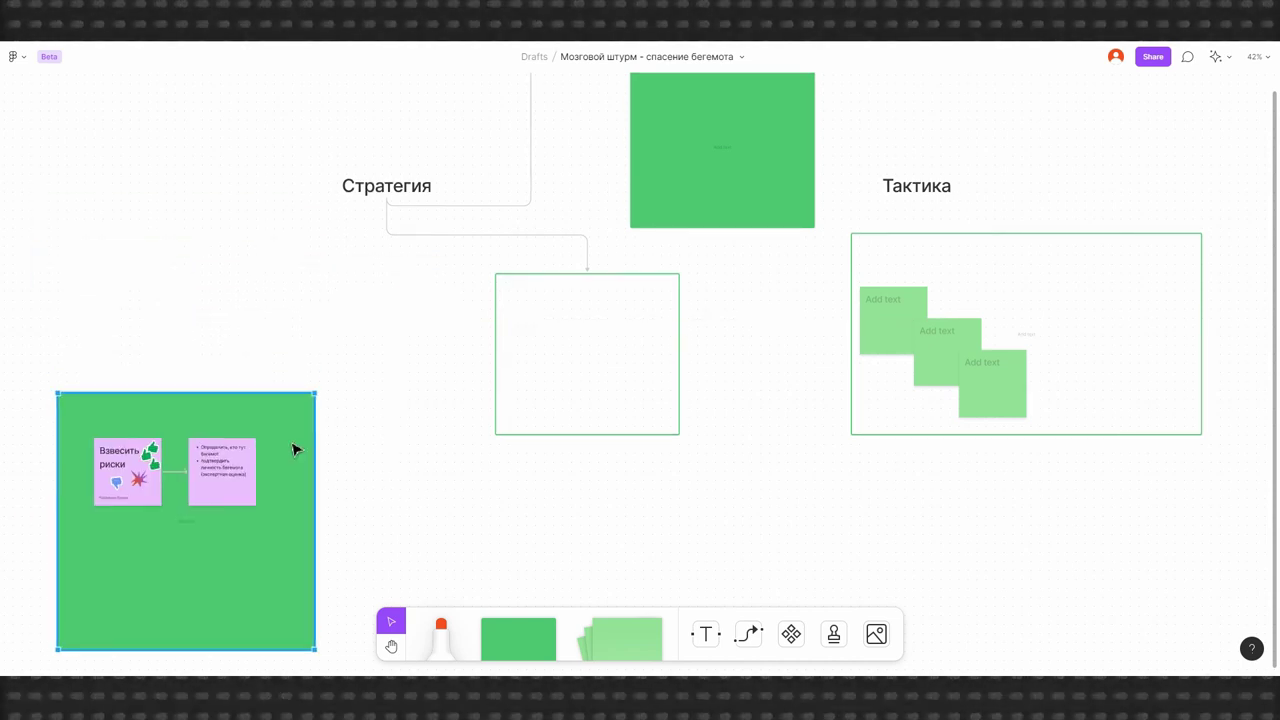
{"action": "scroll", "coordinate": [357, 463], "scroll_direction": "down", "scroll_amount": 3, "text": "ctrl"}
Rearrange the sections and raise the Стратегия heading above its group of squares
{"action": "left_click_drag", "start_coordinate": [749, 366], "coordinate": [1006, 354]}
{"action": "left_click_drag", "start_coordinate": [80, 200], "coordinate": [463, 466]}
{"action": "left_click_drag", "start_coordinate": [500, 400], "coordinate": [542, 400]}
{"action": "left_click", "coordinate": [672, 476]}
{"action": "left_click_drag", "start_coordinate": [145, 168], "coordinate": [684, 447]}
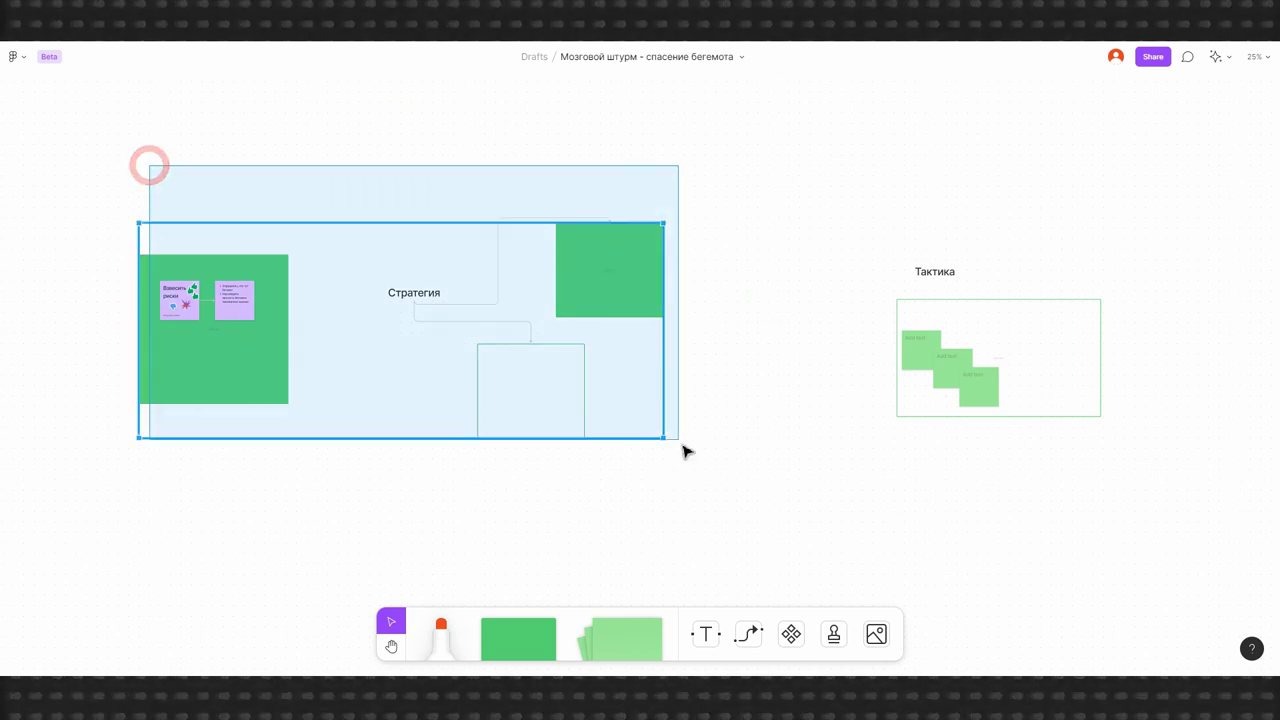
{"action": "left_click_drag", "start_coordinate": [400, 292], "coordinate": [387, 132]}
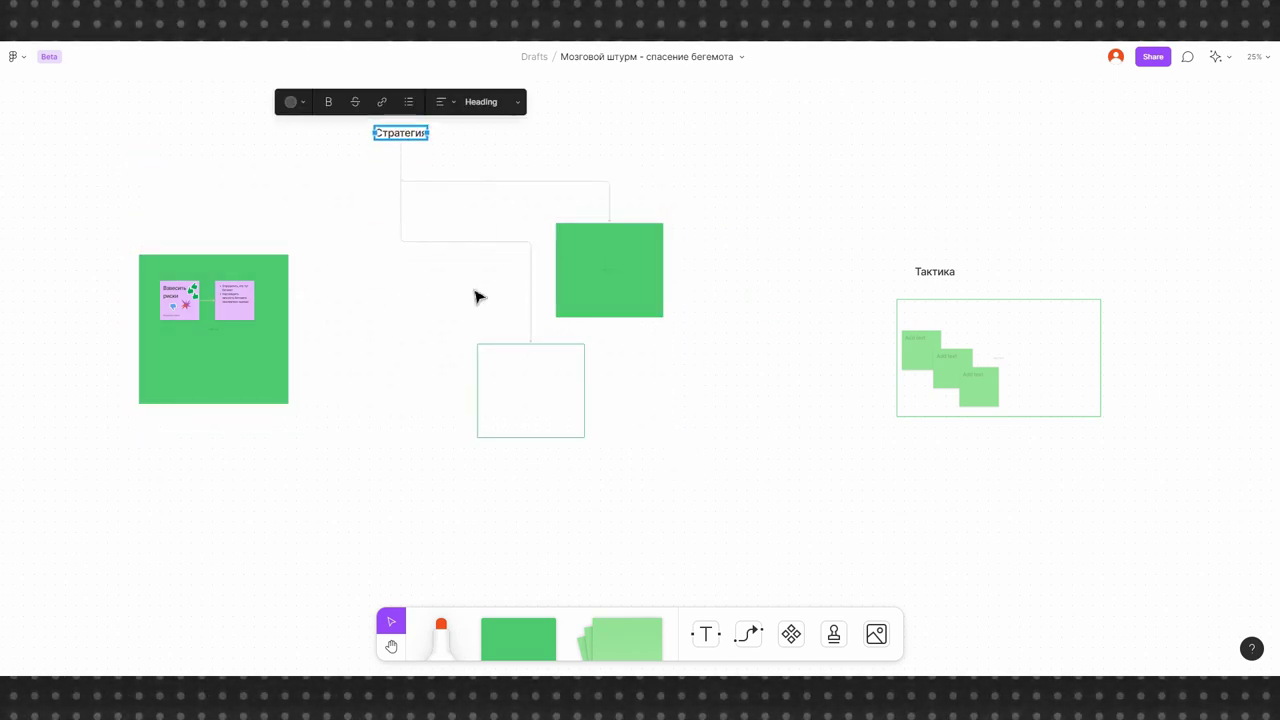
Connect Стратегия to the top of the green square
{"action": "key", "text": "x"}
{"action": "left_click", "coordinate": [210, 249]}
{"action": "left_click", "coordinate": [447, 293]}
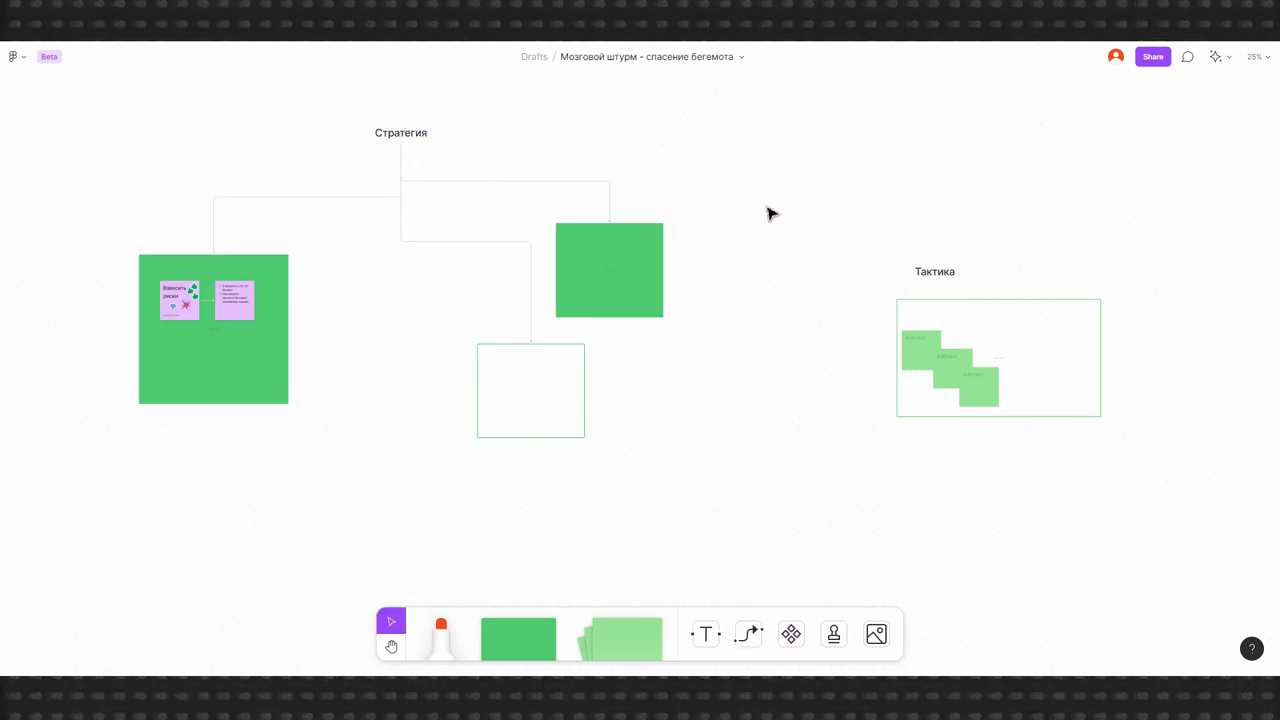
Copy the board's share link and load it in a new browser tab
{"action": "left_click", "coordinate": [1153, 57]}
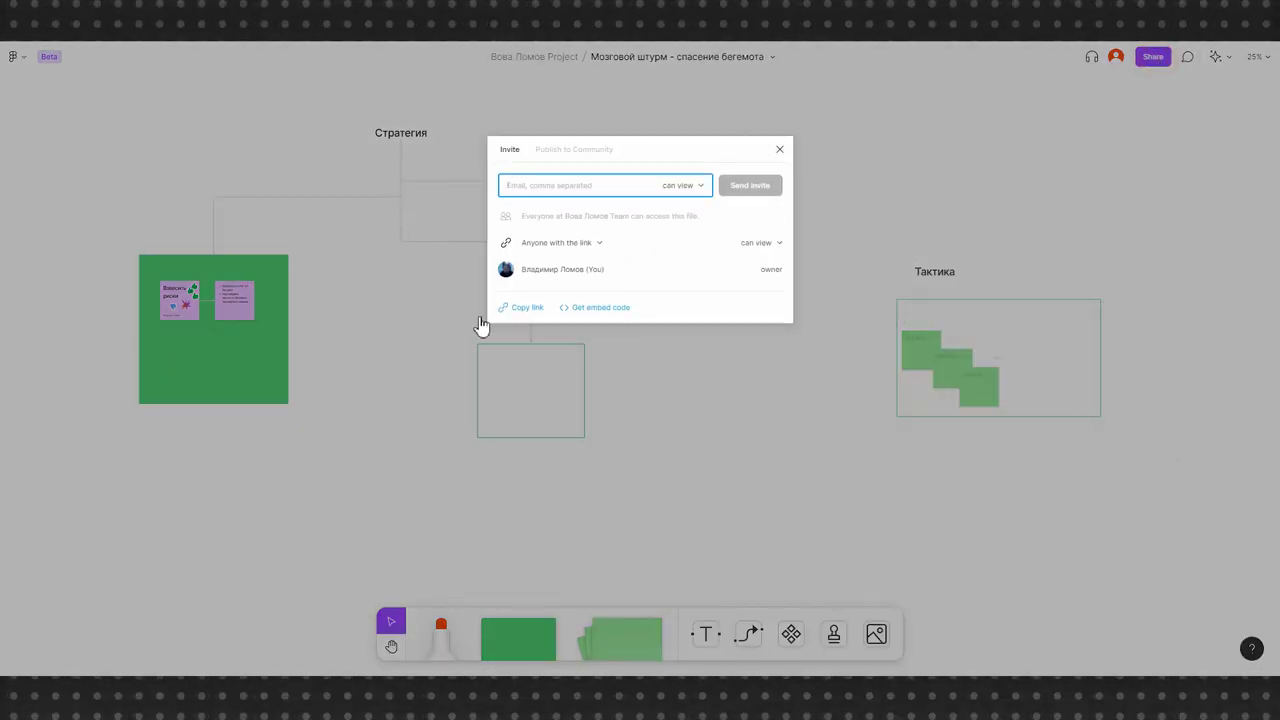
{"action": "left_click", "coordinate": [558, 244]}
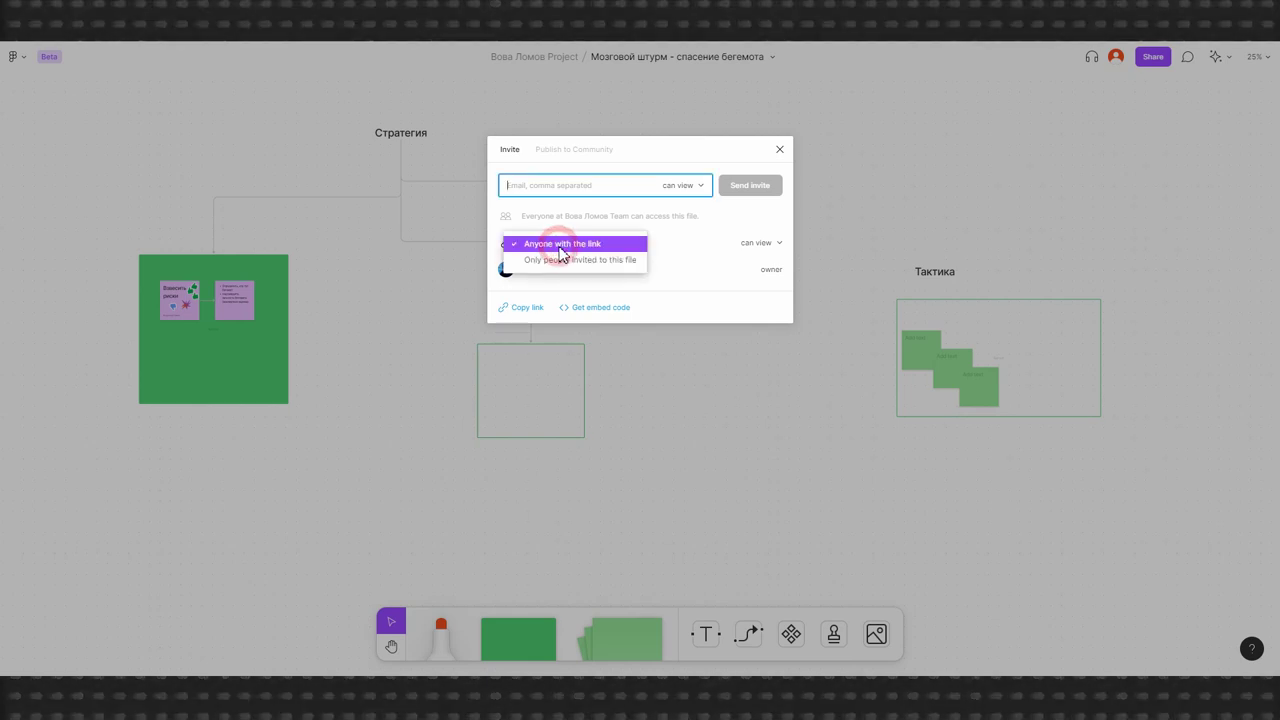
{"action": "left_click", "coordinate": [561, 248]}
{"action": "left_click", "coordinate": [513, 309]}
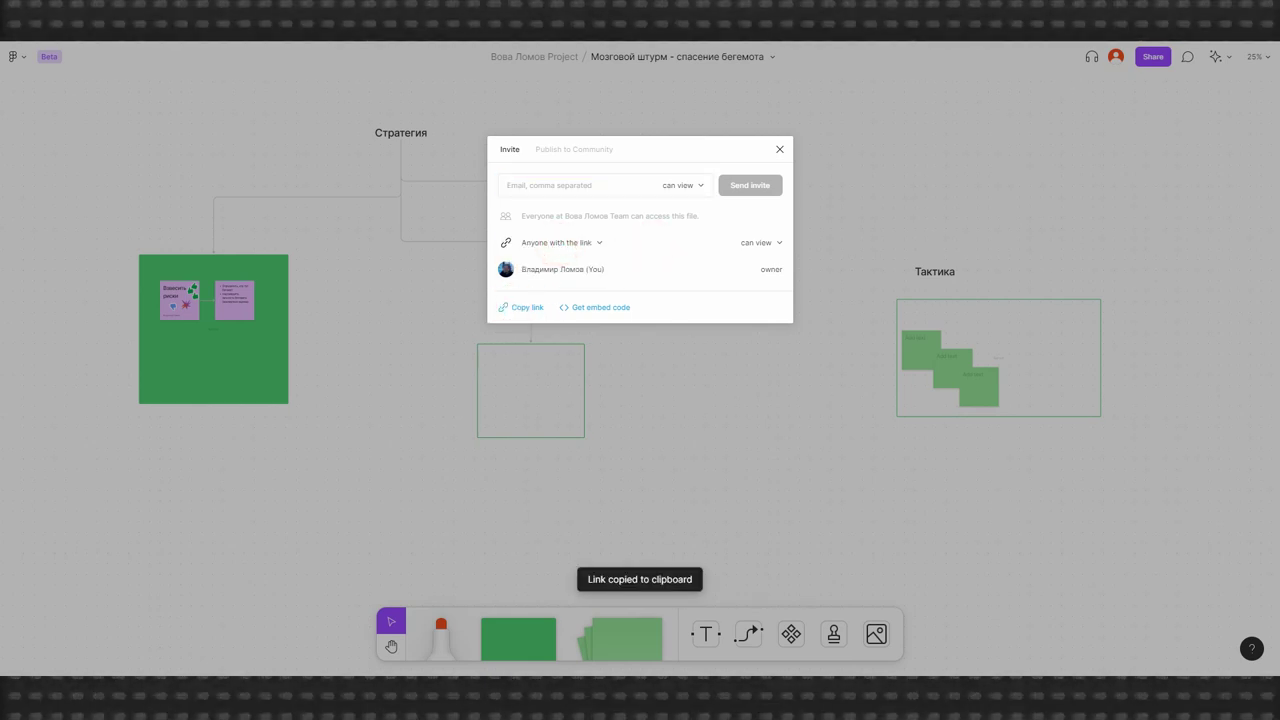
{"action": "key", "text": "ctrl+t"}
{"action": "type", "text": "https://www.figma.com/file/BklymoB2tTRWeeqMGzwFHi/Мозговой-штурм-спасение-бегемота?node-id=0%3A1"}
{"action": "key", "text": "Return"}
Remove the extra viewer from the board's collaborators
{"action": "left_click", "coordinate": [314, 160]}
{"action": "left_click", "coordinate": [658, 240]}
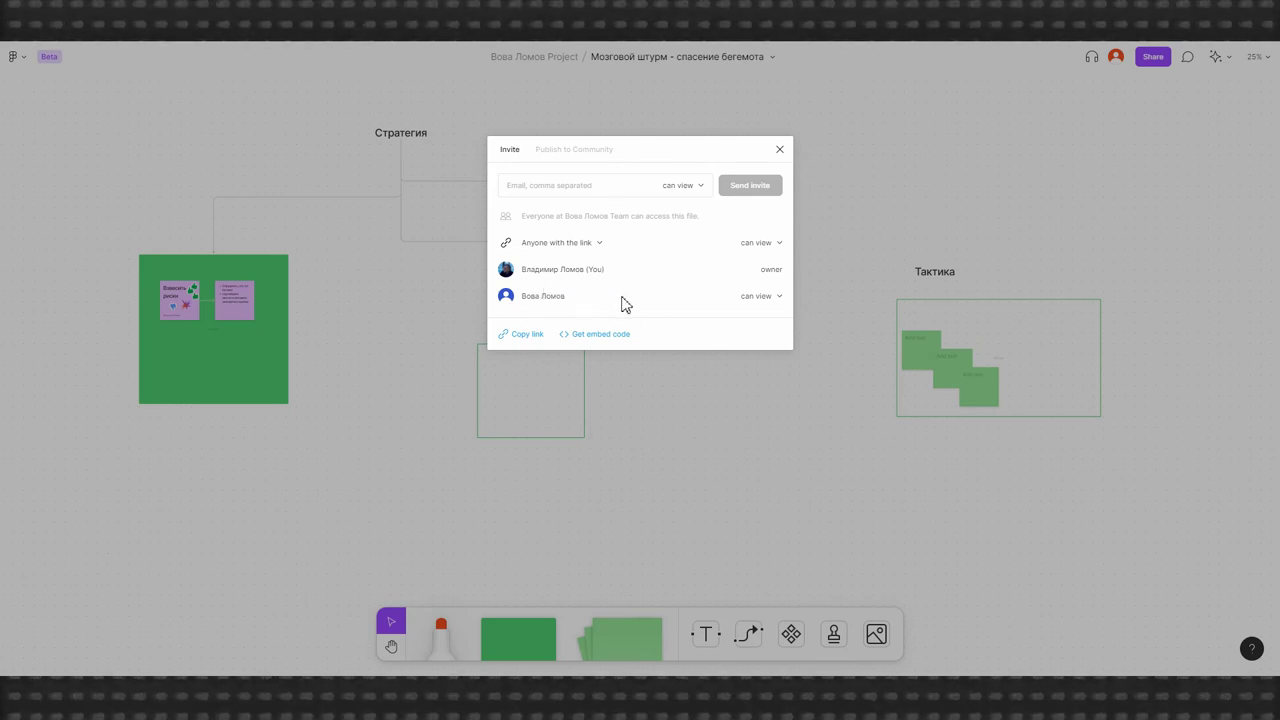
{"action": "left_click", "coordinate": [760, 296]}
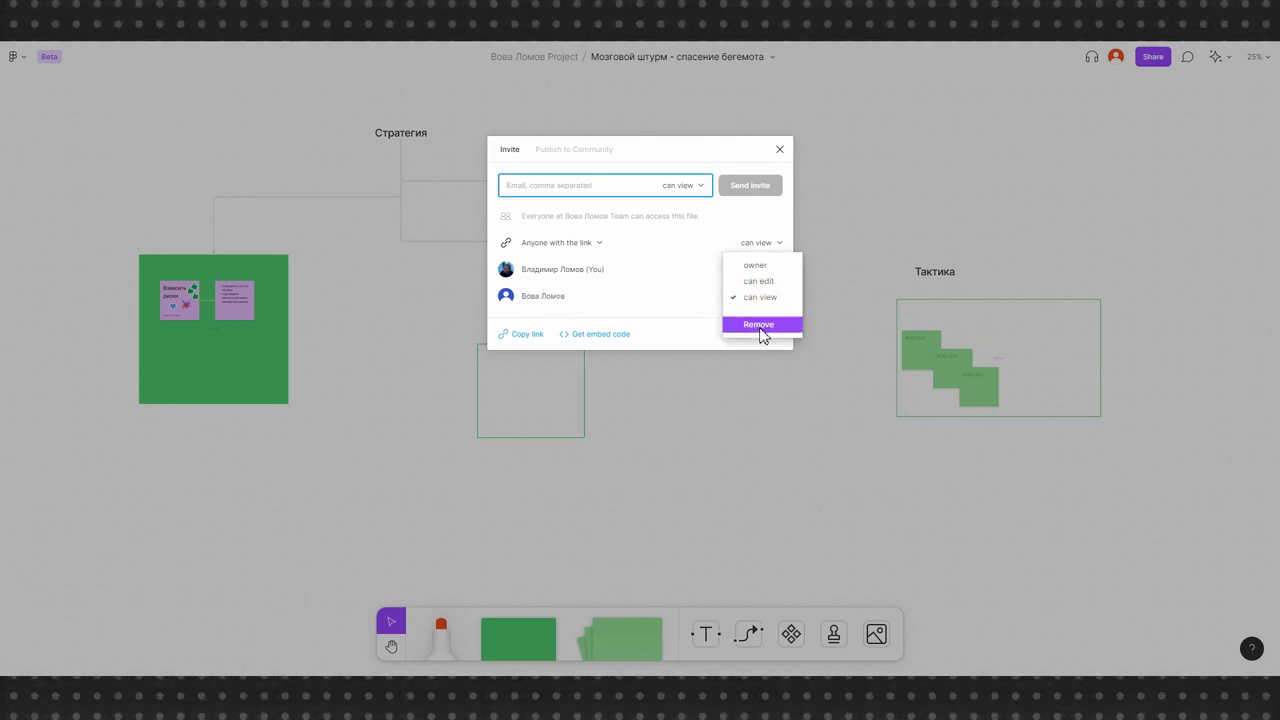
{"action": "left_click", "coordinate": [760, 330]}
{"action": "left_click", "coordinate": [737, 390]}
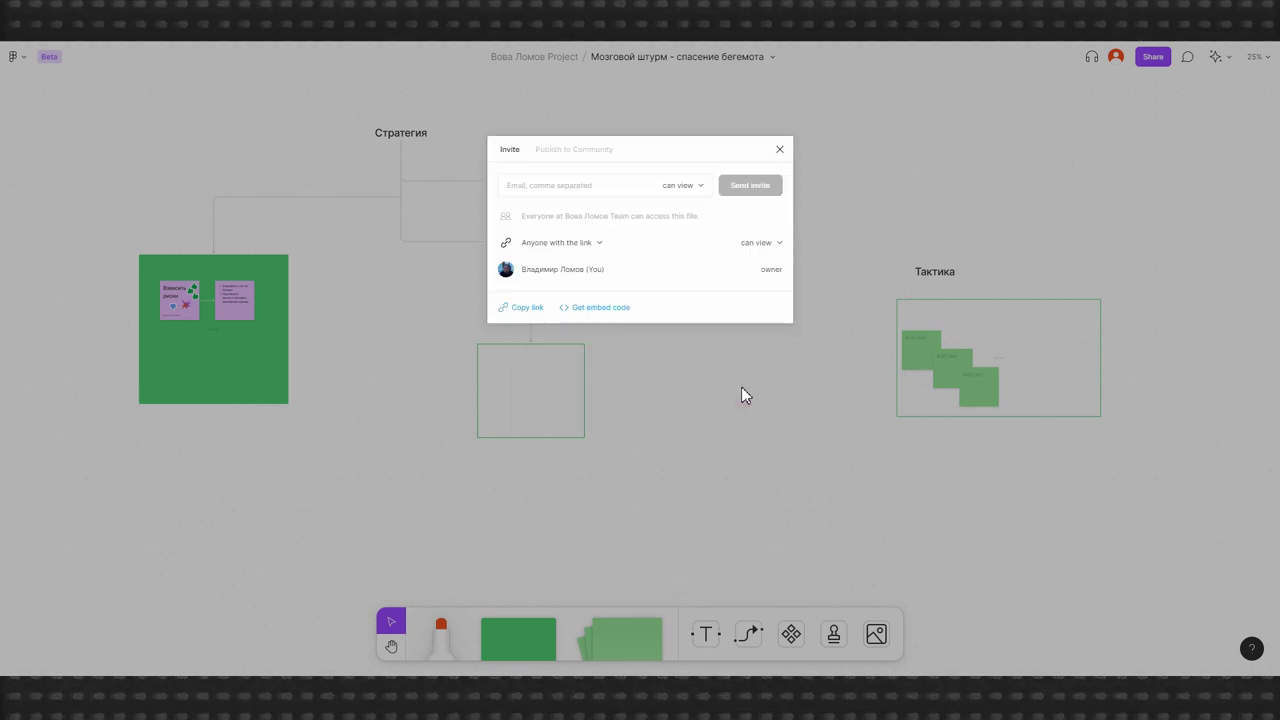
{"action": "left_click", "coordinate": [578, 243]}
Limit access to invited people only and invite the suggested teammate with can-edit rights
{"action": "left_click", "coordinate": [578, 260]}
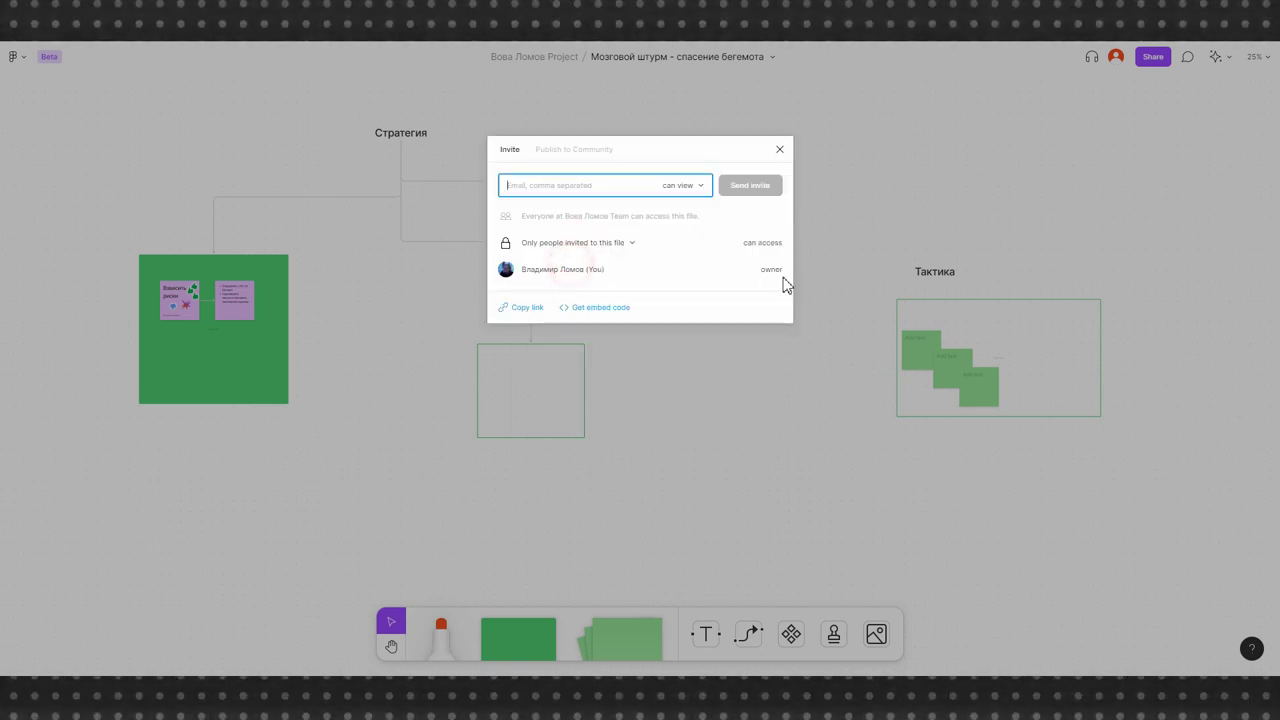
{"action": "left_click", "coordinate": [545, 190]}
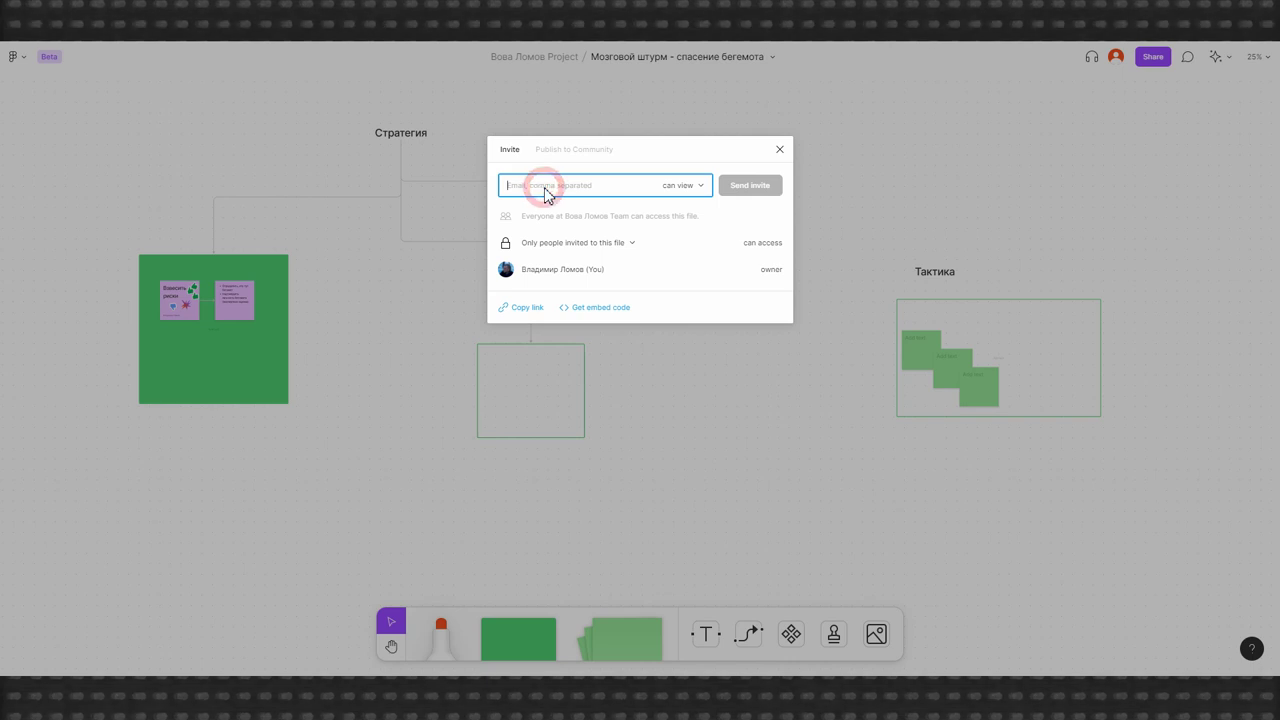
{"action": "type", "text": "vov"}
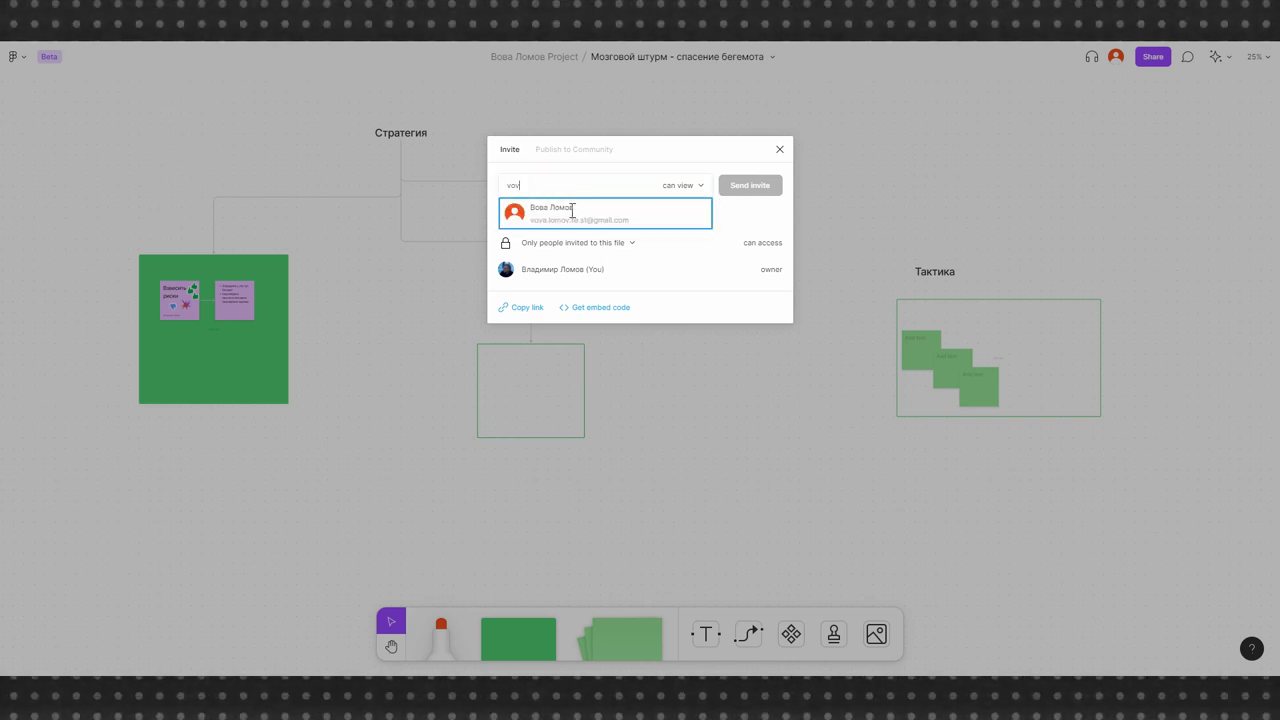
{"action": "left_click", "coordinate": [572, 210]}
{"action": "left_click", "coordinate": [690, 186]}
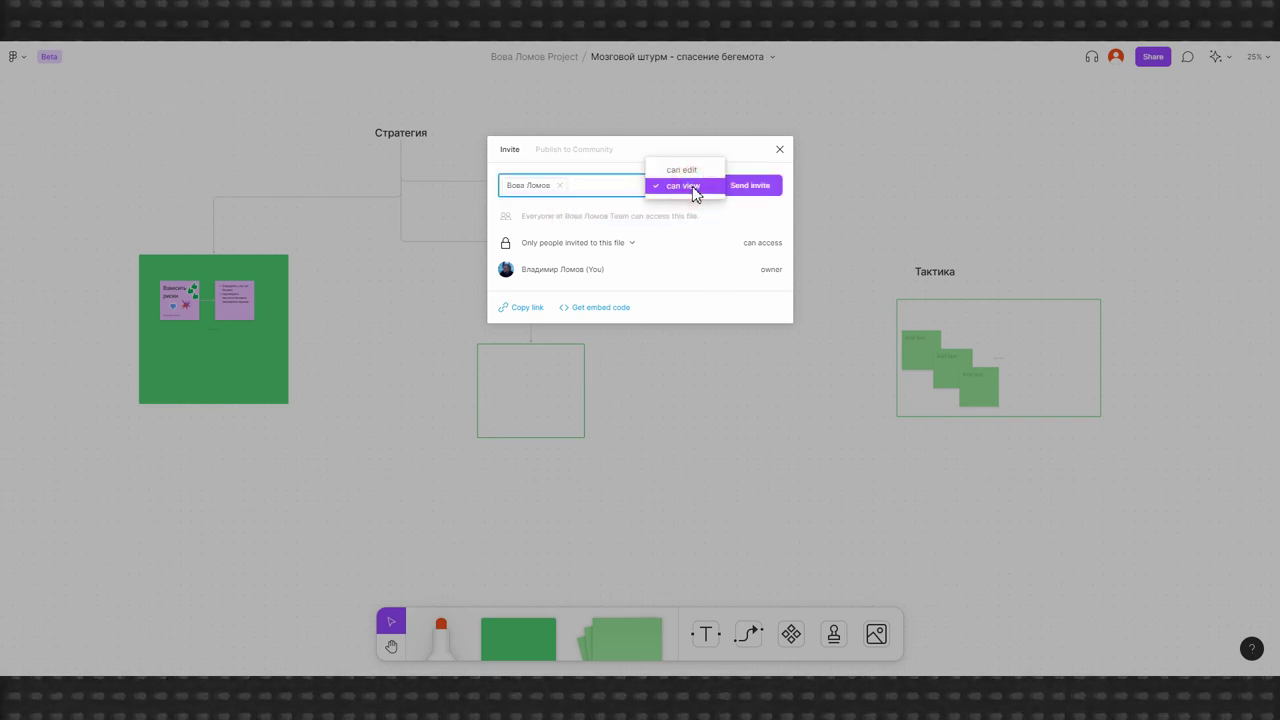
{"action": "left_click", "coordinate": [690, 170]}
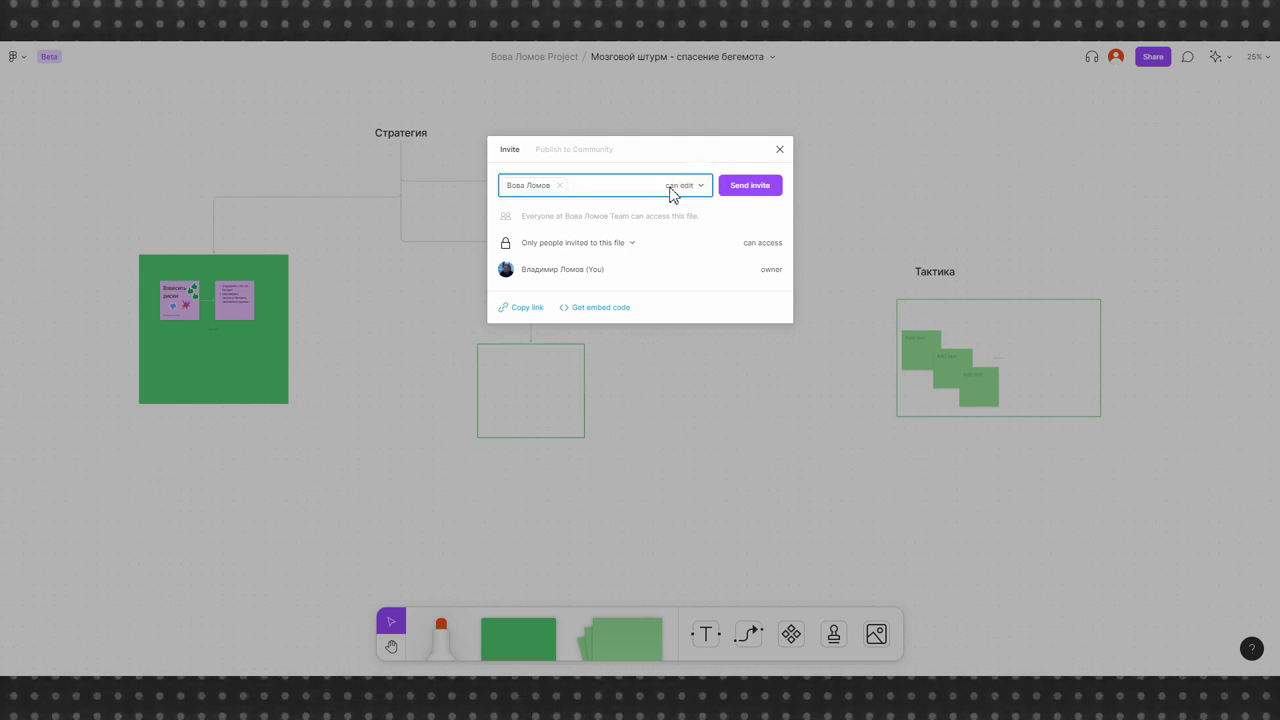
{"action": "left_click", "coordinate": [740, 190]}
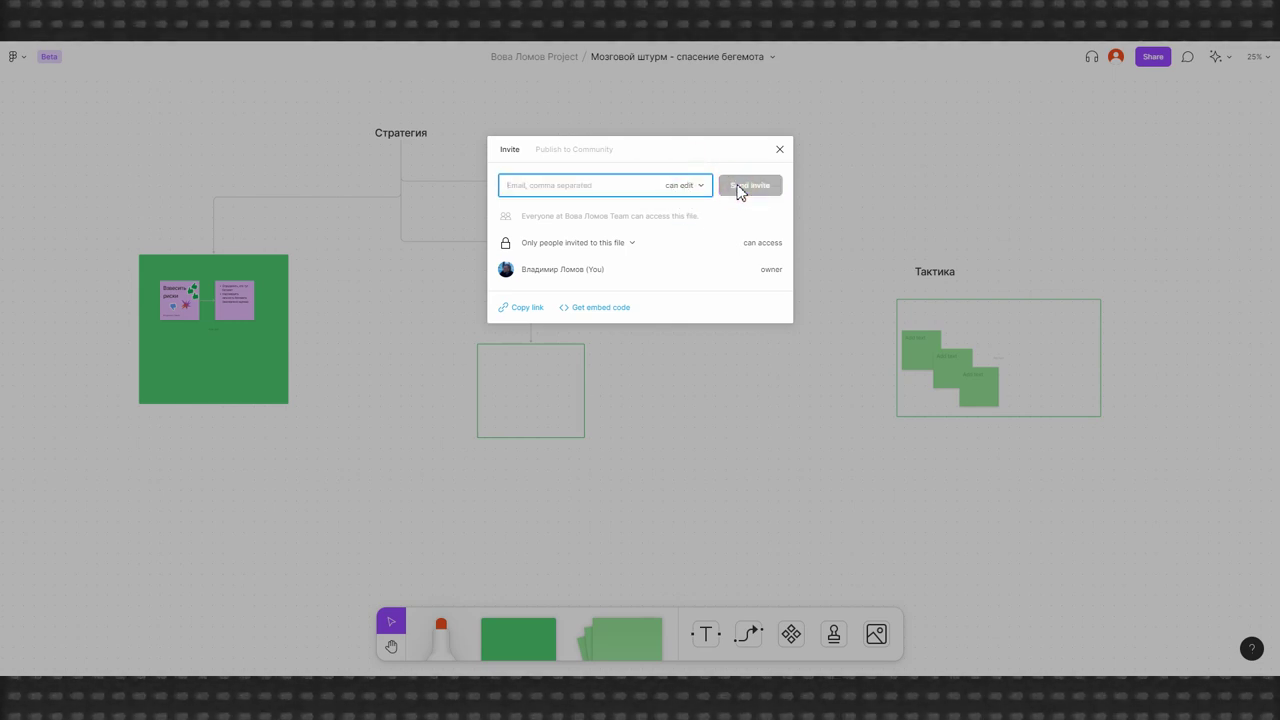